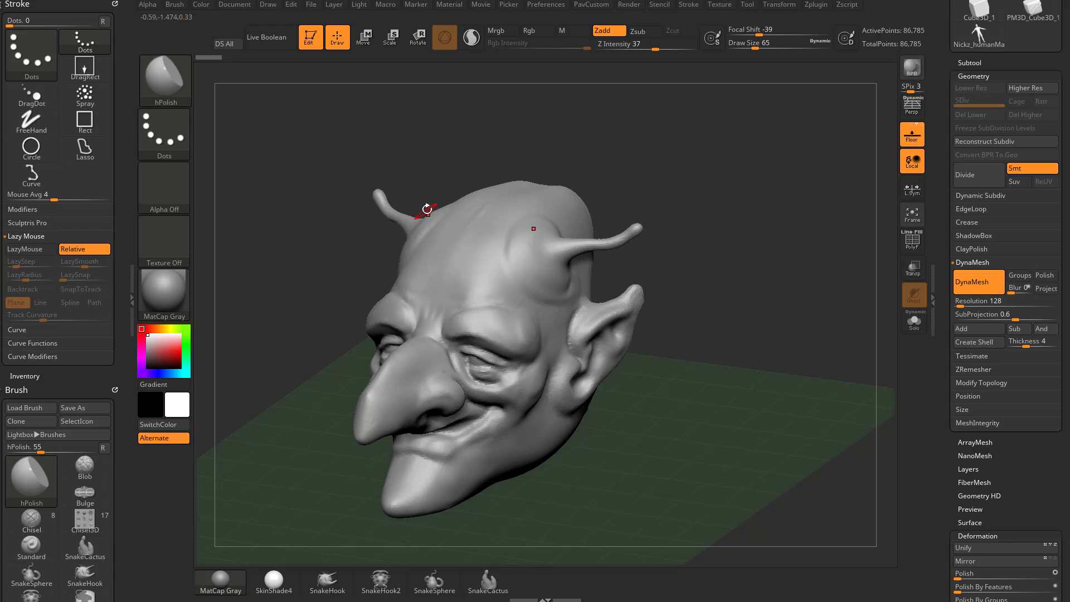
- Choose the Standard brush for sculpting on the head
{"action": "key", "text": "b"}
{"action": "key", "text": "s"}
{"action": "key", "text": "t"}
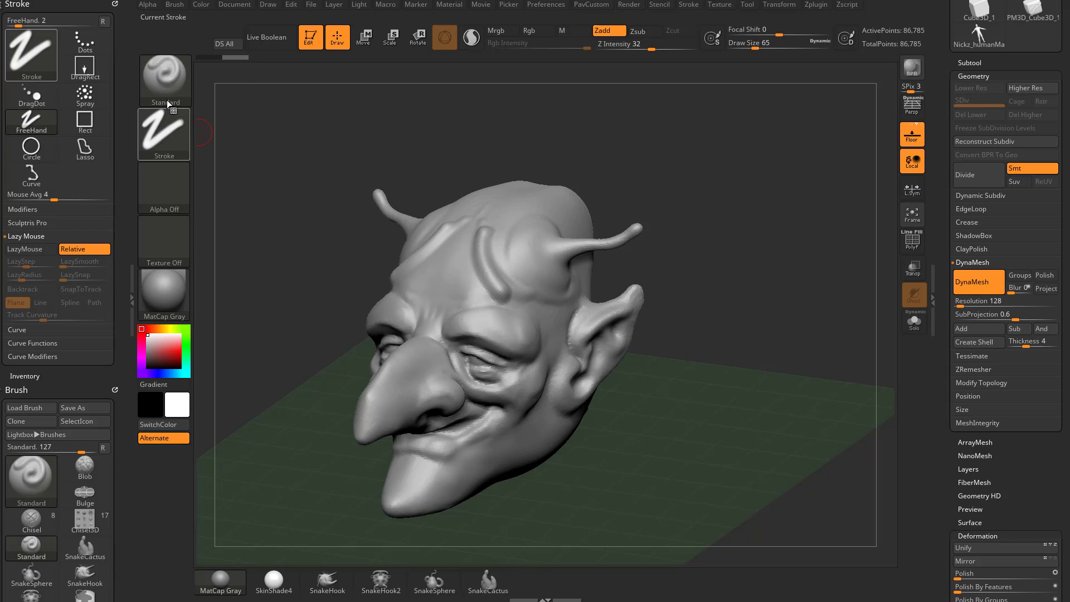
- Look at the brushes assigned to masking, smoothing and selection, including the list of available selection brushes
{"action": "key", "text": "ctrl"}
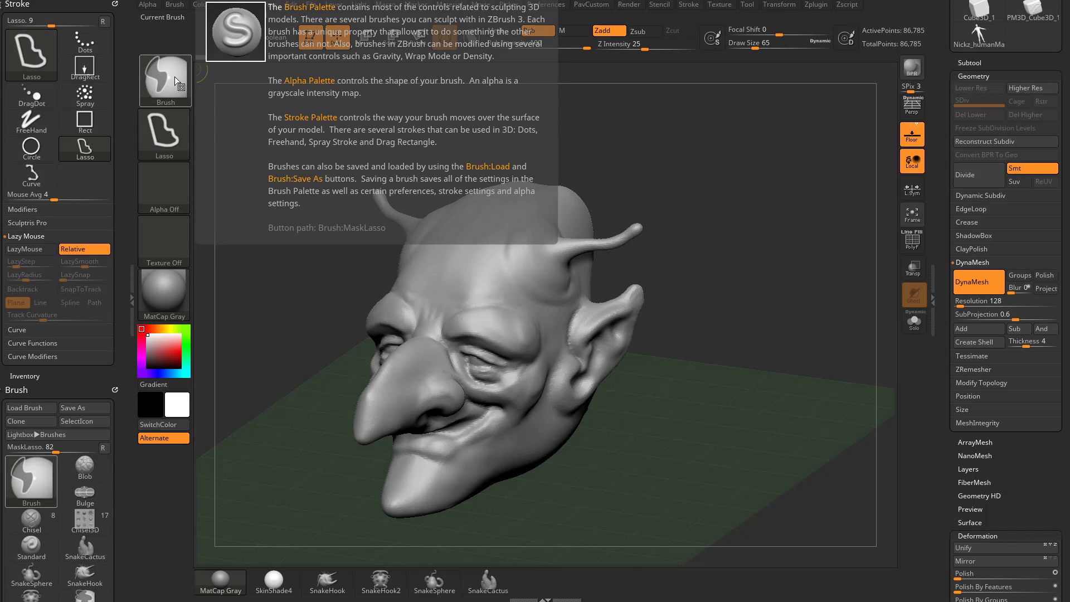
{"action": "key", "text": "shift"}
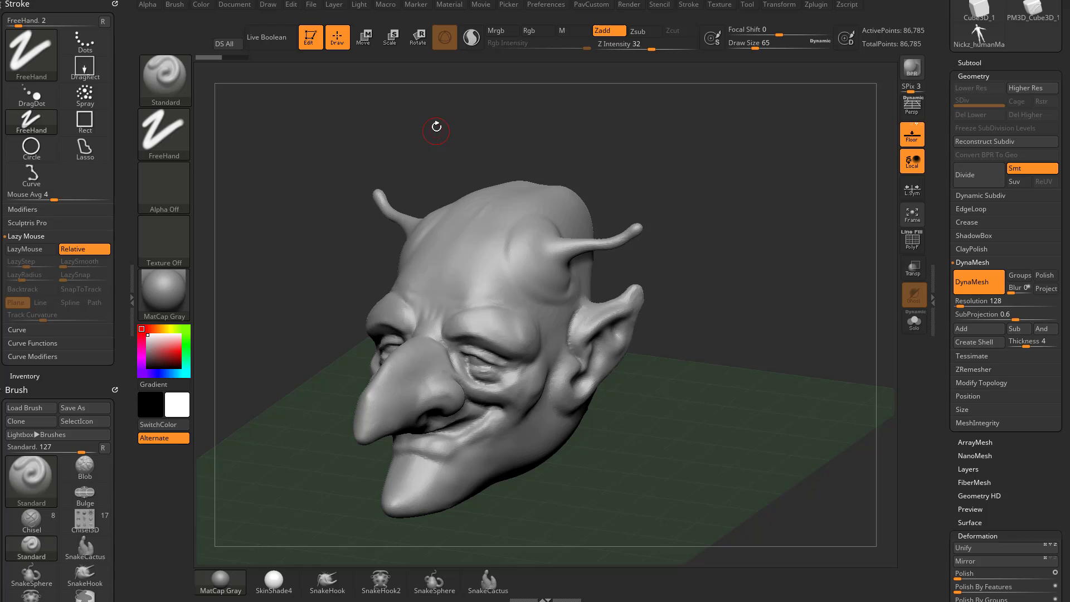
{"action": "key", "text": "ctrl+shift"}
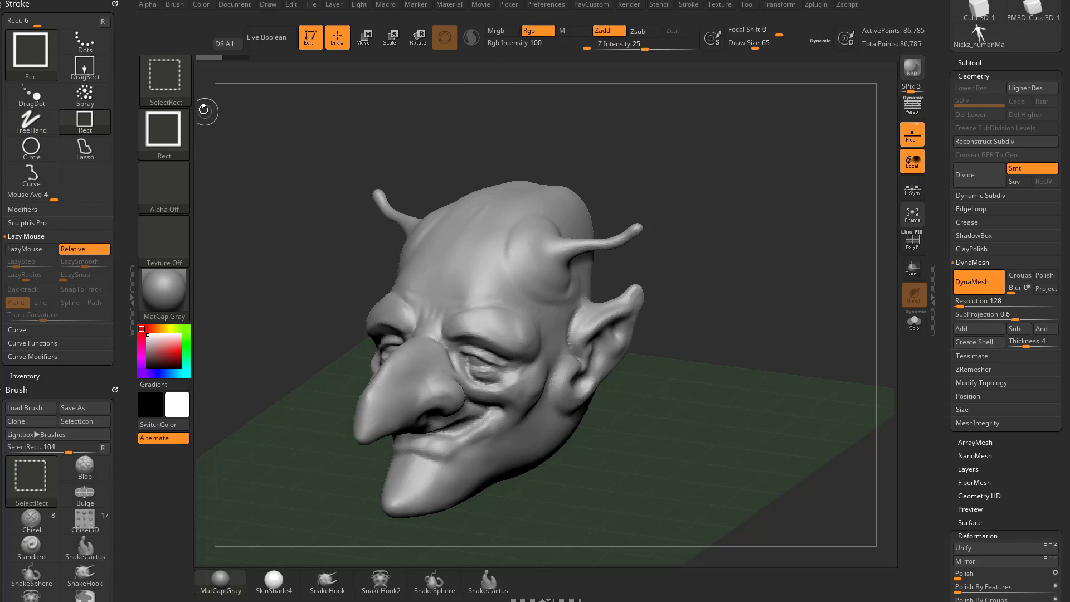
{"action": "left_click", "coordinate": [169, 87]}
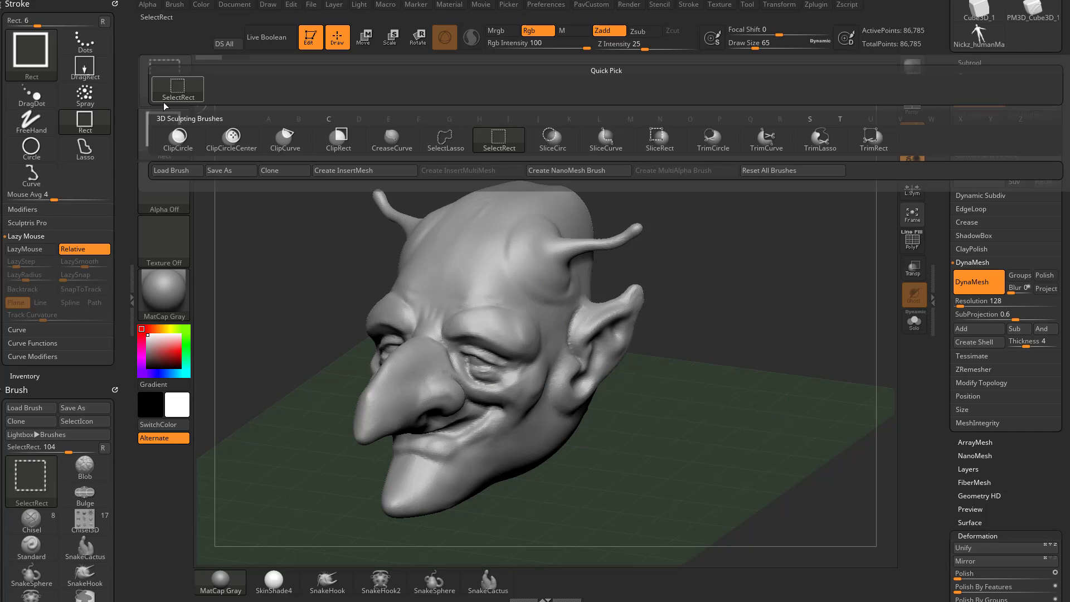
{"action": "key", "text": "s"}
{"action": "key", "text": "t"}
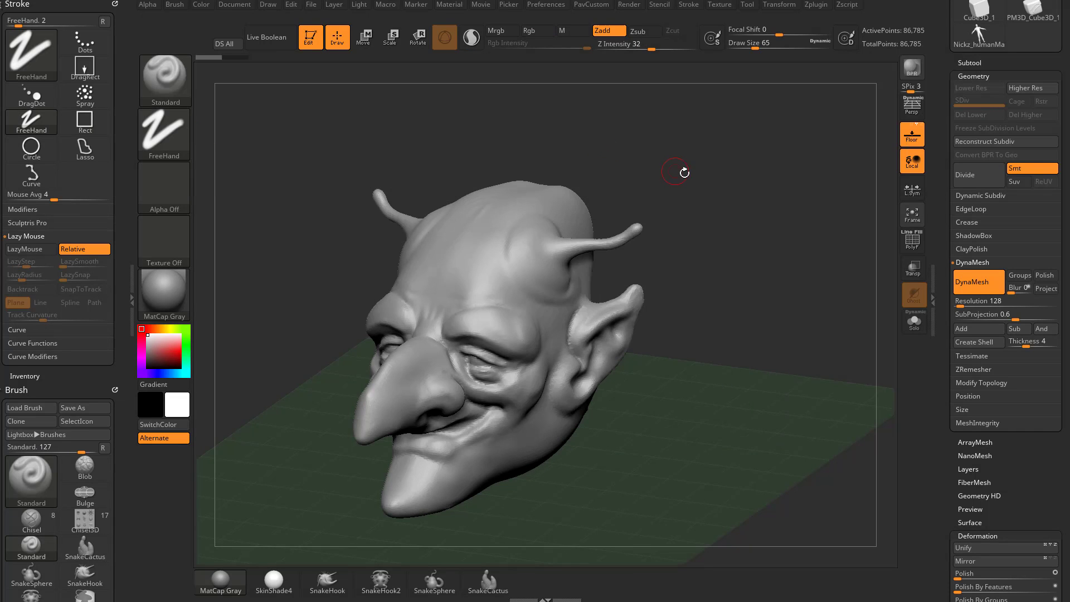
- Isolate the back of the head from a side view with the SelectRect brush
{"action": "mouse_move", "coordinate": [685, 173]}
{"action": "left_mouse_down"}
{"action": "mouse_move", "coordinate": [729, 172]}
{"action": "mouse_move", "coordinate": [728, 163]}
{"action": "left_mouse_up"}
{"action": "key", "text": "ctrl+shift"}
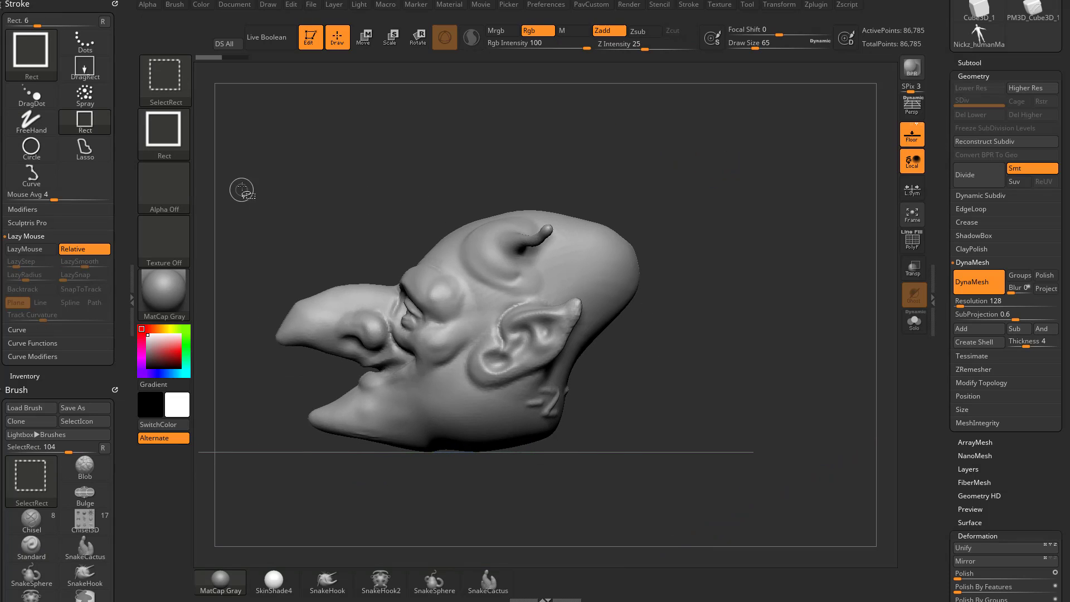
{"action": "mouse_move", "coordinate": [262, 174]}
{"action": "left_mouse_down", "text": "ctrl+shift"}
{"action": "mouse_move", "coordinate": [385, 201]}
{"action": "mouse_move", "coordinate": [647, 227]}
{"action": "mouse_move", "coordinate": [688, 306]}
{"action": "mouse_move", "coordinate": [637, 229]}
{"action": "mouse_move", "coordinate": [402, 229]}
{"action": "mouse_move", "coordinate": [669, 335]}
{"action": "mouse_move", "coordinate": [597, 277]}
{"action": "mouse_move", "coordinate": [690, 230]}
{"action": "mouse_move", "coordinate": [700, 349]}
{"action": "mouse_move", "coordinate": [645, 210]}
{"action": "mouse_move", "coordinate": [736, 256]}
{"action": "mouse_move", "coordinate": [618, 307]}
{"action": "mouse_move", "coordinate": [608, 358]}
{"action": "mouse_move", "coordinate": [783, 389]}
{"action": "mouse_move", "coordinate": [764, 466]}
{"action": "mouse_move", "coordinate": [745, 468]}
{"action": "mouse_move", "coordinate": [764, 468]}
{"action": "left_mouse_up", "text": "ctrl+shift"}
{"action": "left_click_drag", "start_coordinate": [760, 215], "coordinate": [717, 241]}
{"action": "mouse_move", "coordinate": [645, 234]}
{"action": "left_mouse_down", "text": "ctrl+shift"}
{"action": "mouse_move", "coordinate": [730, 329]}
{"action": "mouse_move", "coordinate": [702, 315]}
{"action": "mouse_move", "coordinate": [690, 265]}
{"action": "mouse_move", "coordinate": [717, 266]}
{"action": "mouse_move", "coordinate": [739, 246]}
{"action": "mouse_move", "coordinate": [625, 279]}
{"action": "left_mouse_up", "text": "ctrl+shift"}
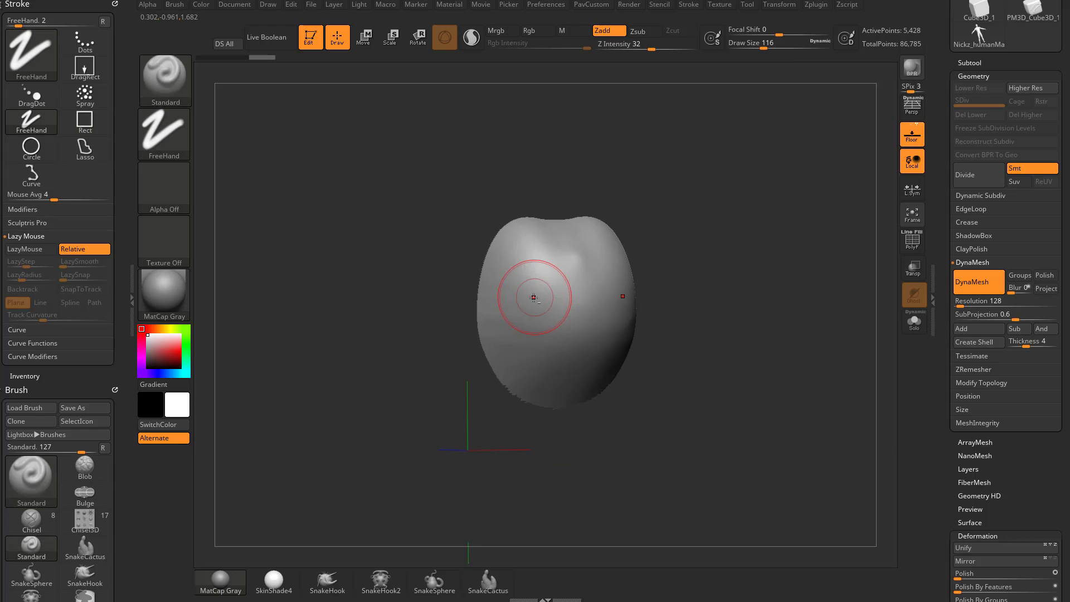
- Raise a symmetrical round bump on the isolated patch with the Standard brush and mask its centre with MaskPen
{"action": "left_click_drag", "start_coordinate": [533, 302], "coordinate": [535, 305]}
{"action": "key", "text": "ctrl"}
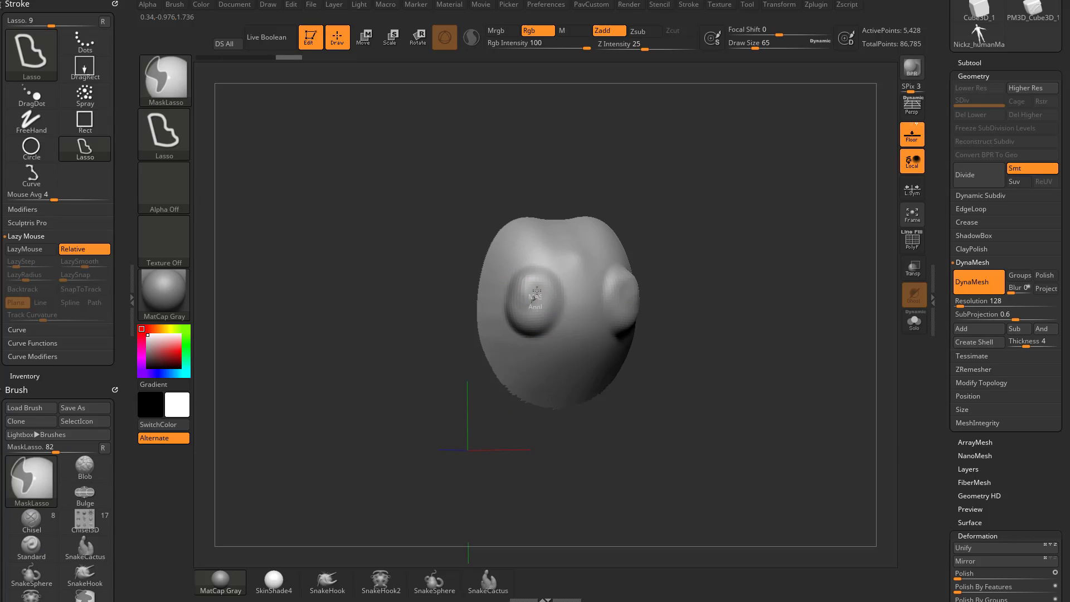
{"action": "left_click", "coordinate": [179, 92], "text": "ctrl"}
{"action": "left_click", "coordinate": [231, 88], "text": "ctrl"}
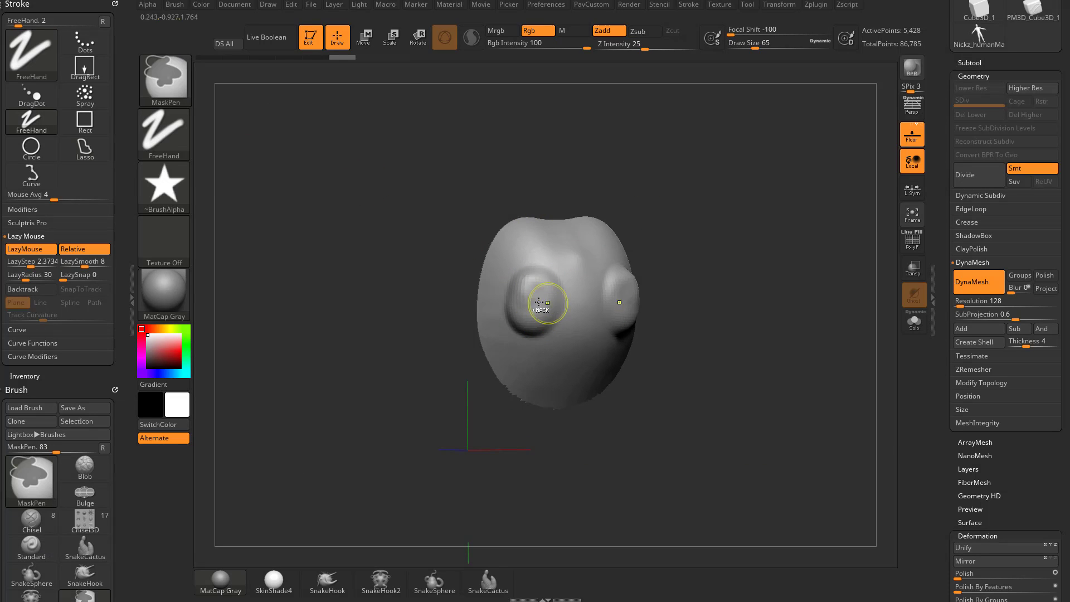
{"action": "left_click_drag", "start_coordinate": [548, 284], "coordinate": [535, 305], "text": "ctrl"}
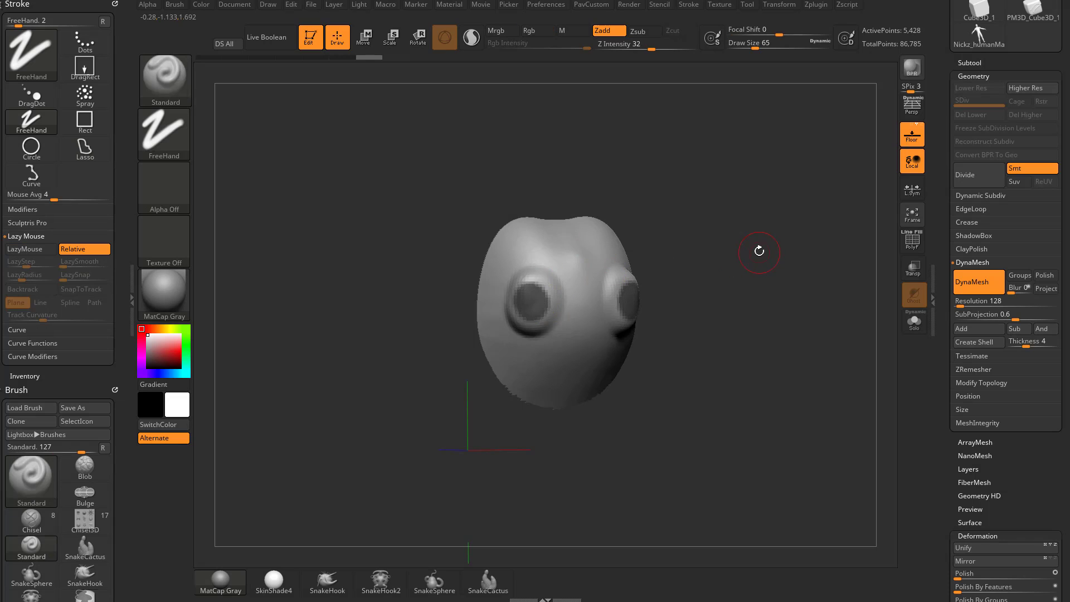
- Inflate the unmasked surface of the isolated patch with the Inflate deformation and bring the whole head back into view
{"action": "mouse_move", "coordinate": [765, 251]}
{"action": "left_mouse_down"}
{"action": "mouse_move", "coordinate": [697, 245]}
{"action": "mouse_move", "coordinate": [747, 240]}
{"action": "mouse_move", "coordinate": [734, 222]}
{"action": "mouse_move", "coordinate": [859, 237]}
{"action": "left_mouse_up"}
{"action": "scroll", "coordinate": [1018, 292], "scroll_direction": "down", "scroll_amount": 10}
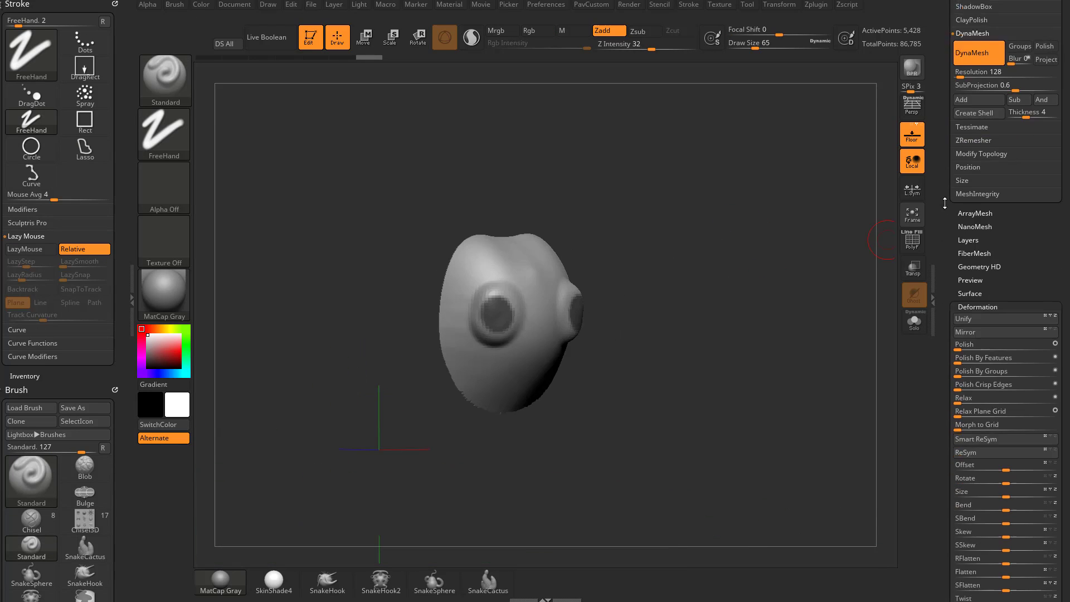
{"action": "left_click_drag", "start_coordinate": [1011, 369], "coordinate": [1028, 369]}
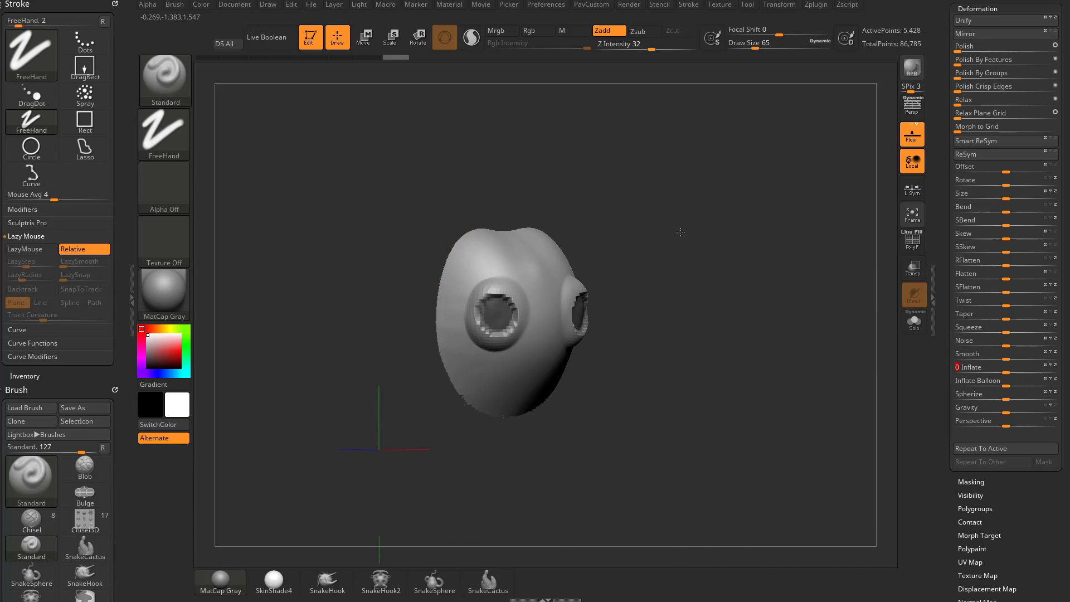
{"action": "mouse_move", "coordinate": [680, 232]}
{"action": "left_mouse_down"}
{"action": "mouse_move", "coordinate": [769, 245]}
{"action": "mouse_move", "coordinate": [704, 256]}
{"action": "left_mouse_up"}
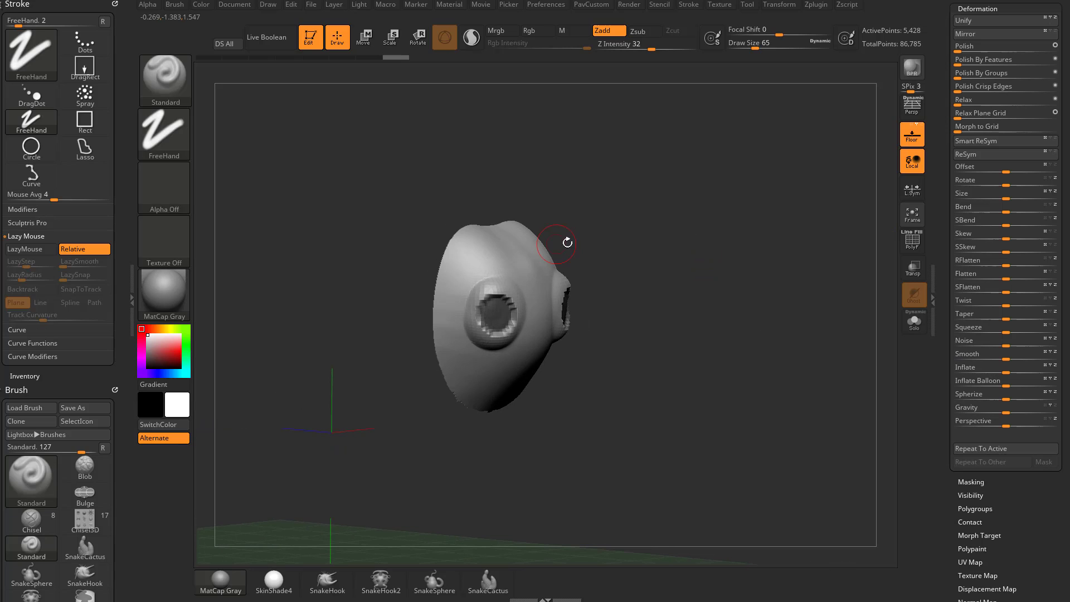
{"action": "left_click", "coordinate": [688, 235], "text": "ctrl+shift"}
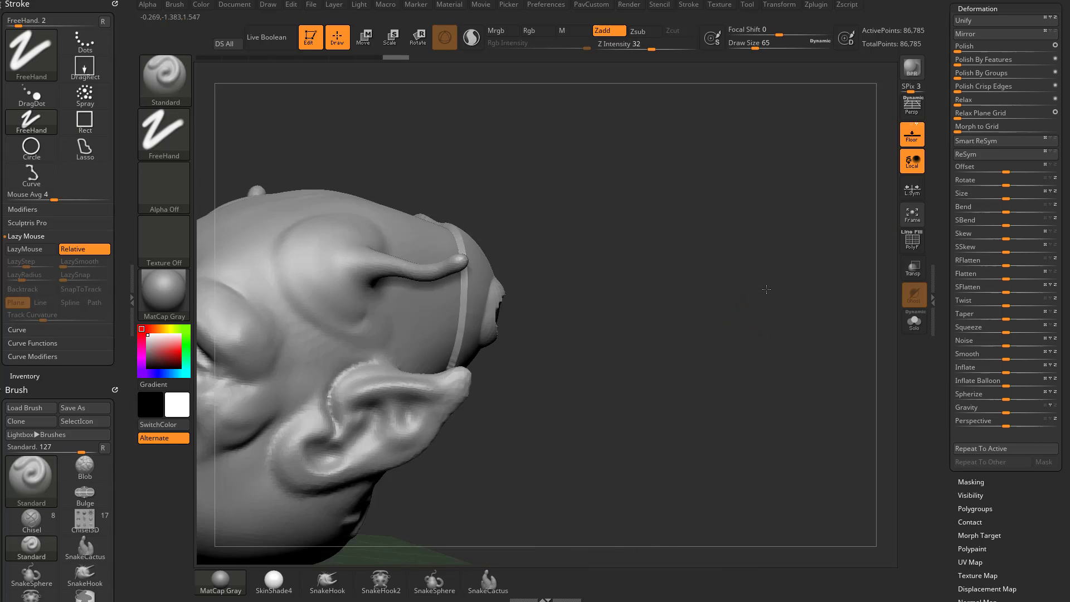
- Undo the bump, mask and inflation on the back of the head and show the full model
{"action": "mouse_move", "coordinate": [766, 289]}
{"action": "left_mouse_down"}
{"action": "mouse_move", "coordinate": [630, 290]}
{"action": "mouse_move", "coordinate": [640, 242]}
{"action": "mouse_move", "coordinate": [601, 280]}
{"action": "left_mouse_up"}
{"action": "mouse_move", "coordinate": [614, 231]}
{"action": "left_mouse_down"}
{"action": "mouse_move", "coordinate": [616, 263]}
{"action": "mouse_move", "coordinate": [674, 262]}
{"action": "left_mouse_up"}
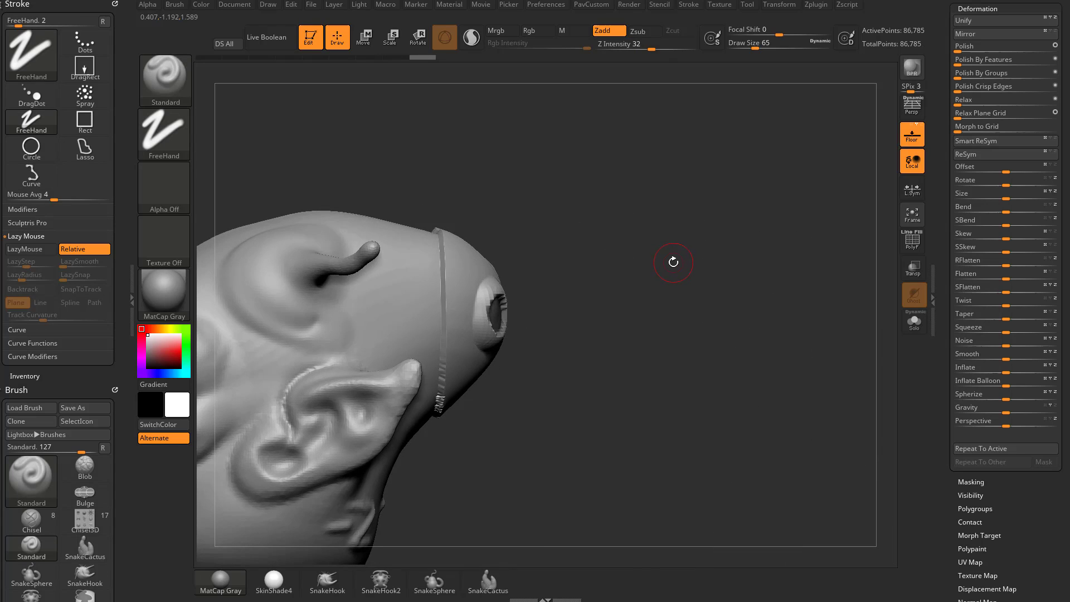
{"action": "left_click", "coordinate": [672, 262], "text": "ctrl+shift"}
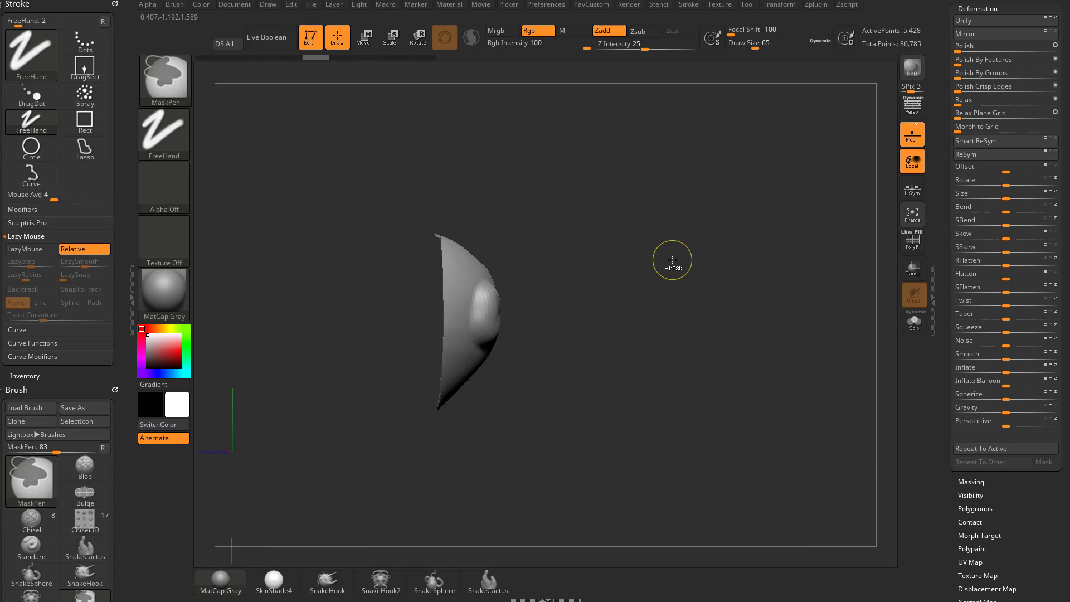
{"action": "left_click", "coordinate": [686, 262], "text": "ctrl+shift"}
{"action": "mouse_move", "coordinate": [729, 272]}
{"action": "left_mouse_down"}
{"action": "mouse_move", "coordinate": [789, 237]}
{"action": "mouse_move", "coordinate": [750, 266]}
{"action": "mouse_move", "coordinate": [687, 231]}
{"action": "left_mouse_up"}
- Invert a rectangular mask placed on the back of the head and unmask the area just below it
{"action": "key", "text": "ctrl"}
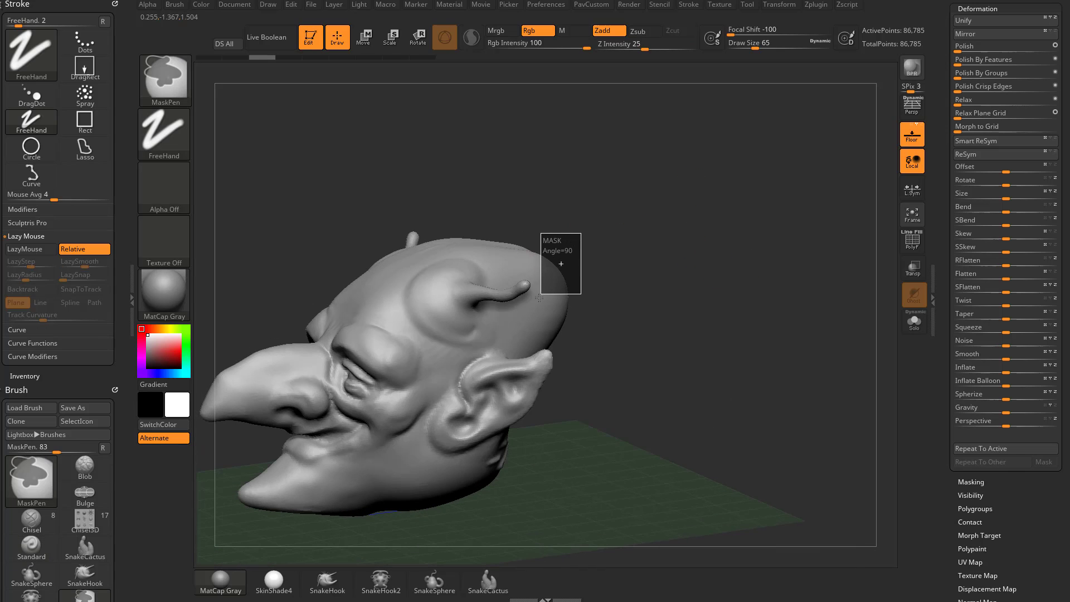
{"action": "left_click_drag", "start_coordinate": [539, 297], "coordinate": [539, 305], "text": "ctrl"}
{"action": "left_click", "coordinate": [779, 357], "text": "ctrl"}
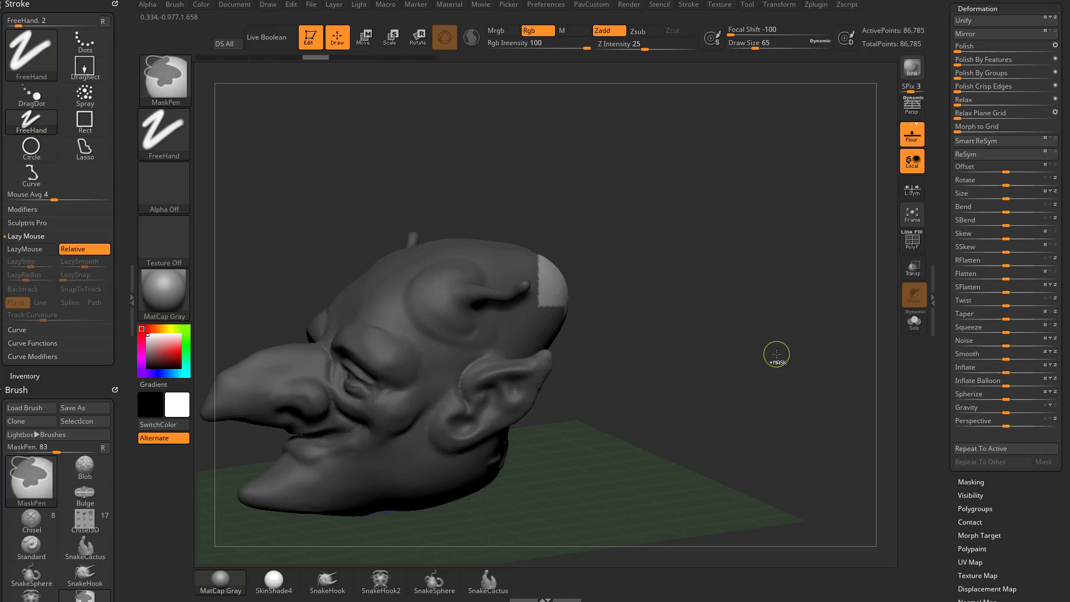
{"action": "left_click_drag", "start_coordinate": [777, 354], "coordinate": [734, 306]}
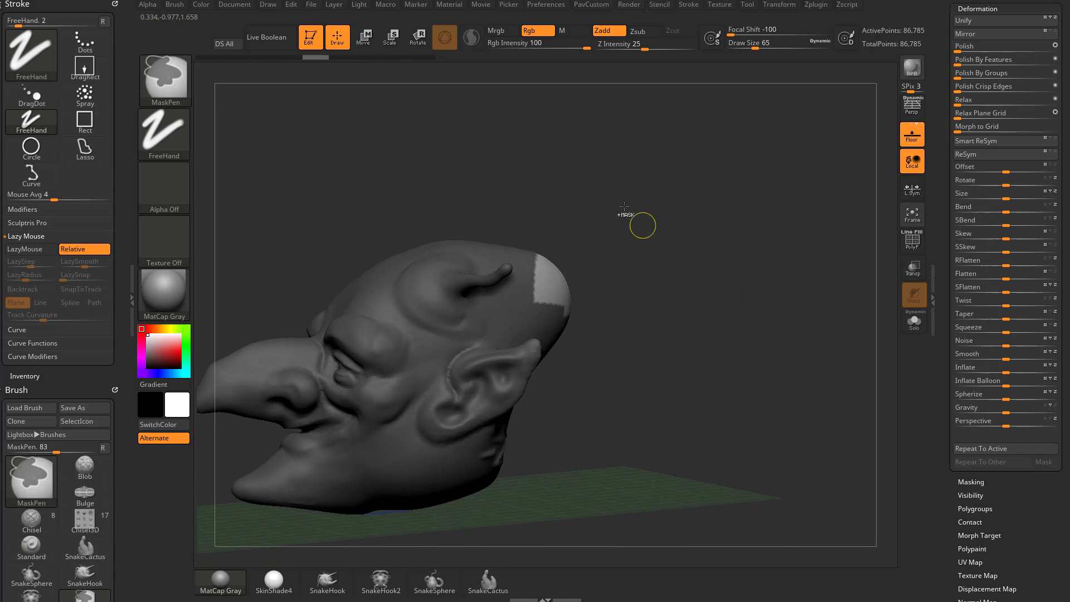
{"action": "left_click_drag", "start_coordinate": [656, 199], "coordinate": [544, 345], "text": "ctrl"}
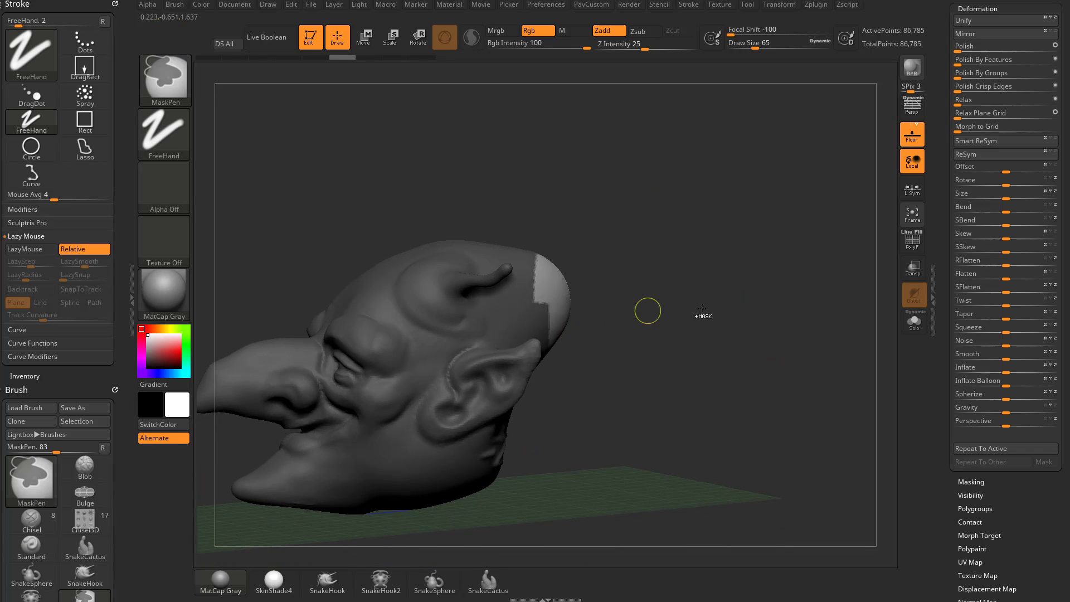
{"action": "mouse_move", "coordinate": [657, 290]}
{"action": "left_mouse_down"}
{"action": "mouse_move", "coordinate": [753, 295]}
{"action": "mouse_move", "coordinate": [715, 298]}
{"action": "left_mouse_up"}
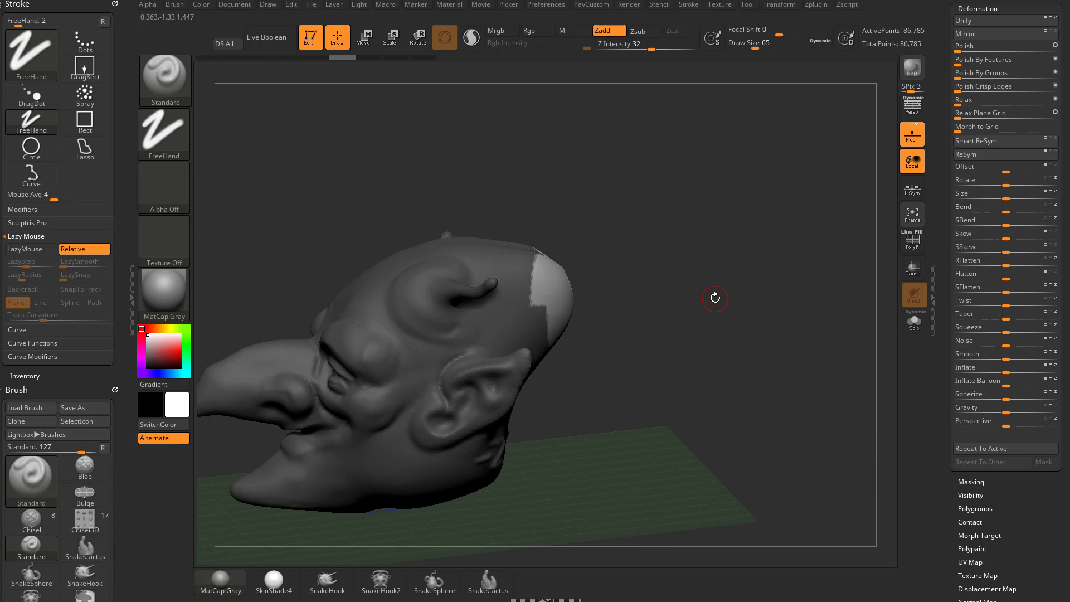
- Replace the mask with an inverted rectangular one that leaves only the back of the head free, and clear it after inspection
{"action": "left_click_drag", "start_coordinate": [700, 257], "coordinate": [693, 286], "text": "ctrl"}
{"action": "mouse_move", "coordinate": [683, 186]}
{"action": "left_mouse_down", "text": "ctrl"}
{"action": "mouse_move", "coordinate": [582, 390]}
{"action": "mouse_move", "coordinate": [585, 372]}
{"action": "mouse_move", "coordinate": [539, 384]}
{"action": "left_mouse_up", "text": "ctrl"}
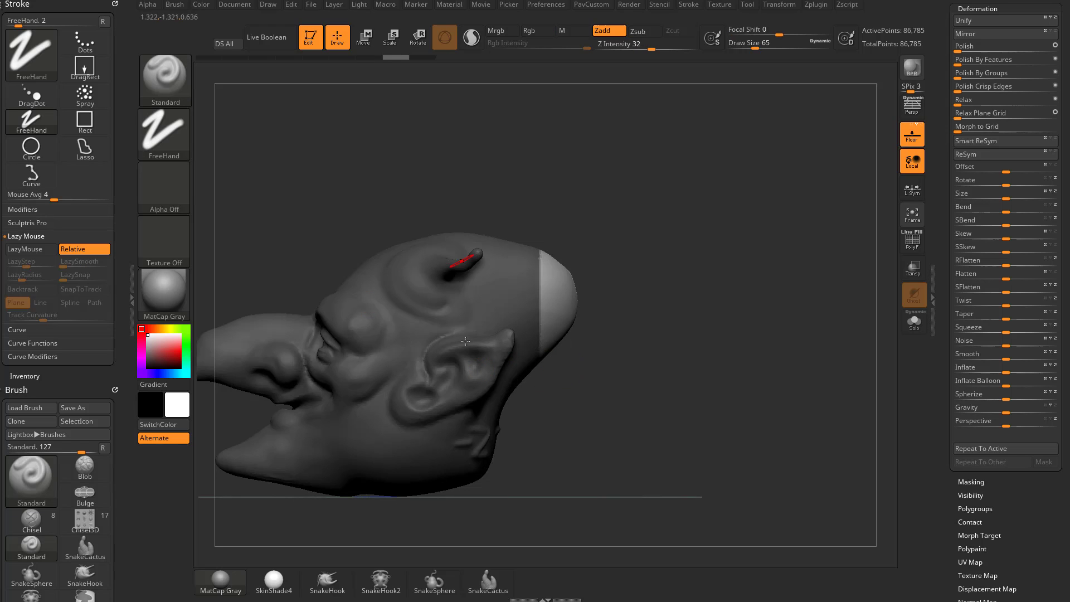
{"action": "left_click_drag", "start_coordinate": [636, 256], "coordinate": [606, 288]}
{"action": "left_click_drag", "start_coordinate": [722, 177], "coordinate": [740, 211]}
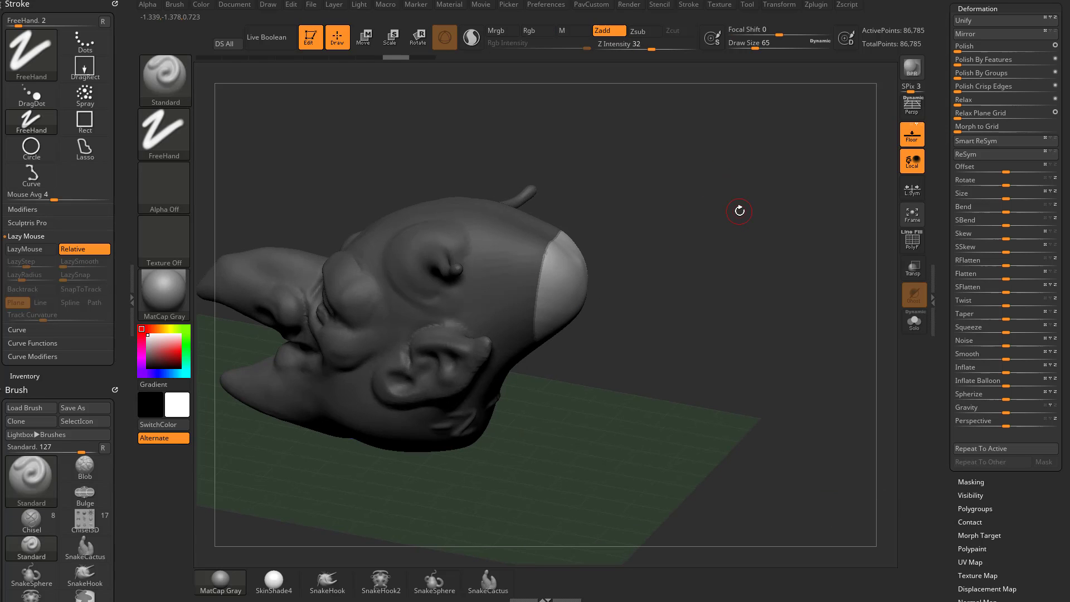
{"action": "left_click_drag", "start_coordinate": [666, 251], "coordinate": [680, 220]}
{"action": "left_click_drag", "start_coordinate": [681, 219], "coordinate": [750, 299], "text": "ctrl"}
- Isolate the back of the head in side view with a rectangular selection and show the full model again
{"action": "left_click_drag", "start_coordinate": [703, 277], "coordinate": [718, 264], "text": "shift"}
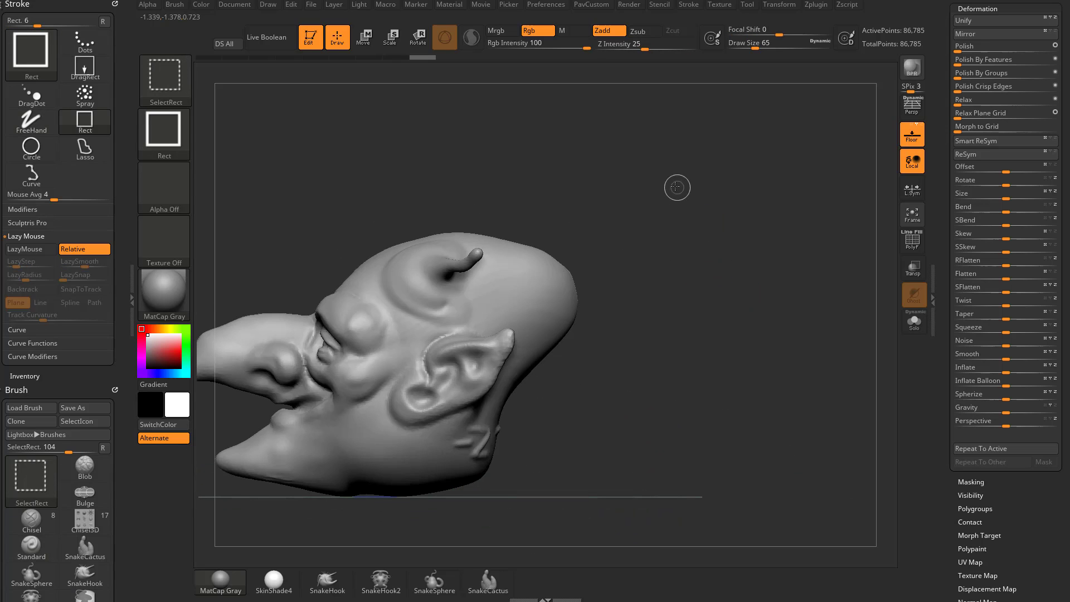
{"action": "left_click_drag", "start_coordinate": [677, 187], "coordinate": [521, 426], "text": "ctrl+shift"}
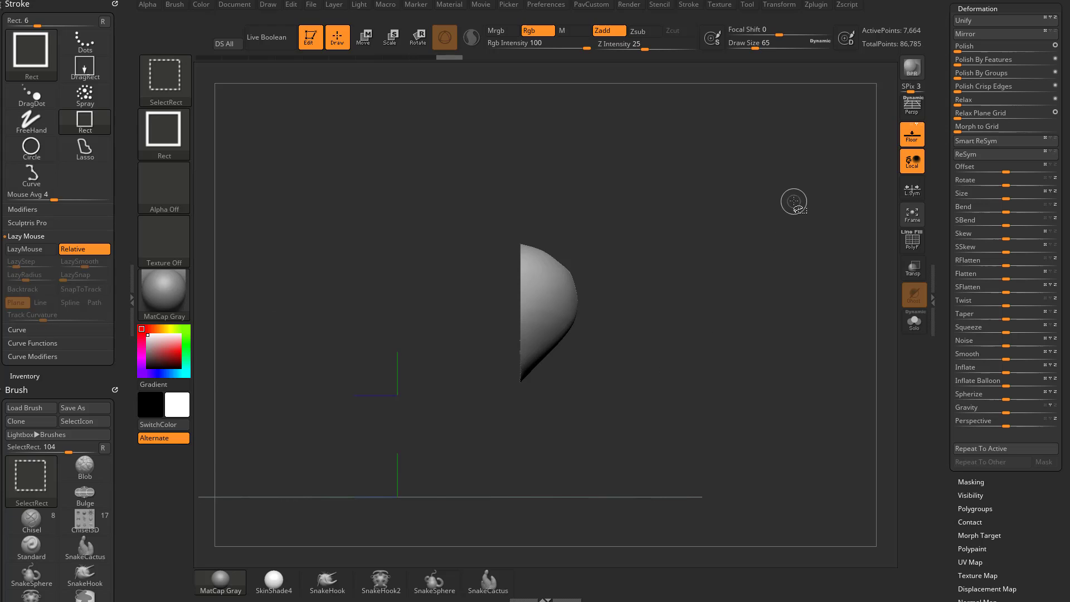
{"action": "left_click", "coordinate": [771, 363], "text": "ctrl+shift"}
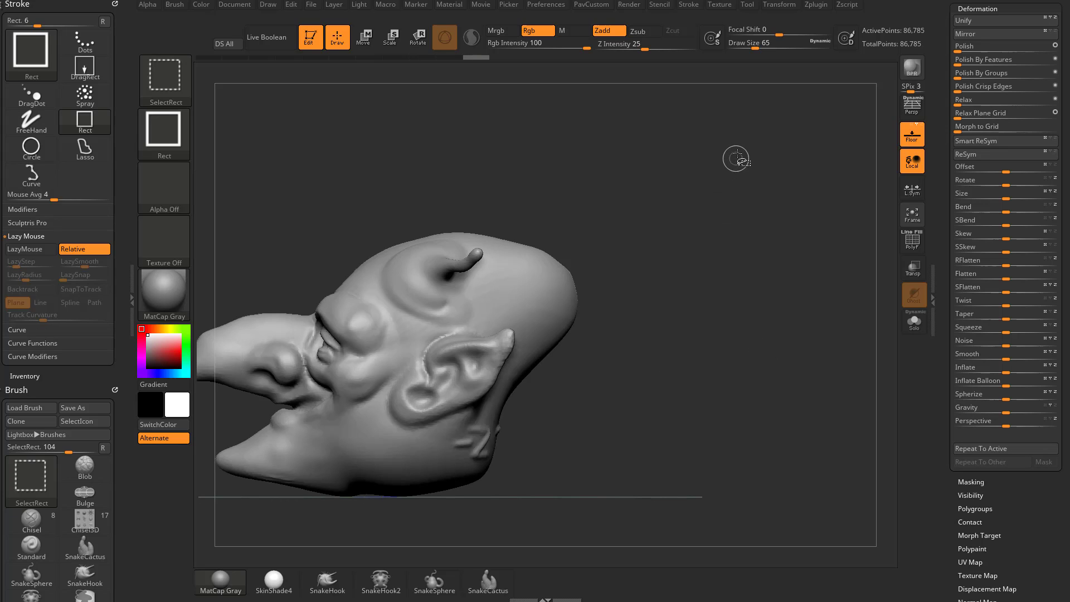
- Isolate the back of the head again, invert the visibility and restore the full model
{"action": "left_click_drag", "start_coordinate": [736, 156], "coordinate": [516, 446], "text": "ctrl+shift"}
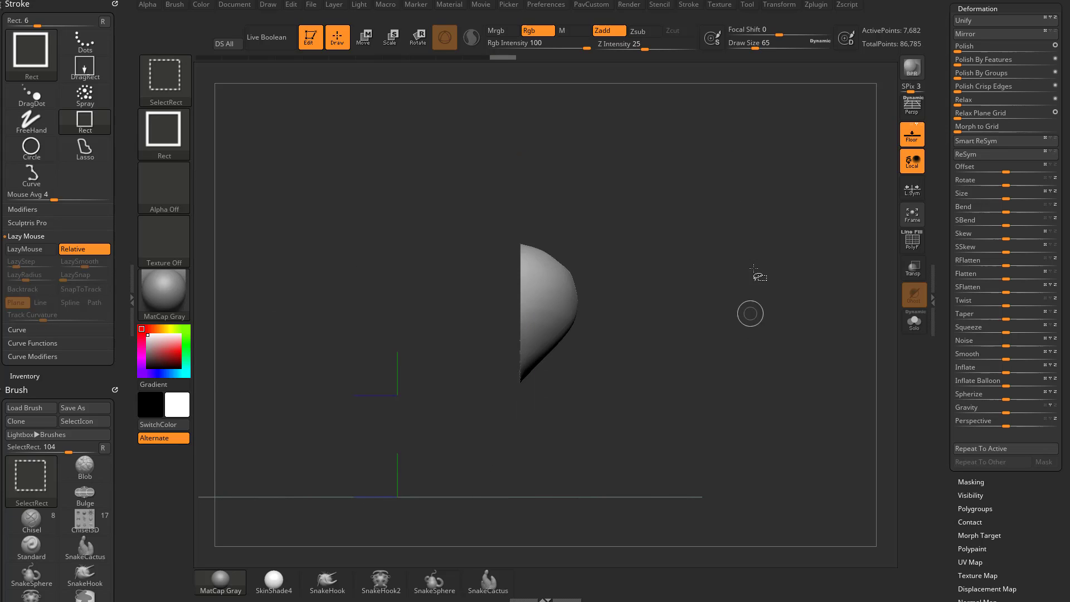
{"action": "left_click_drag", "start_coordinate": [820, 219], "coordinate": [823, 225], "text": "ctrl+shift"}
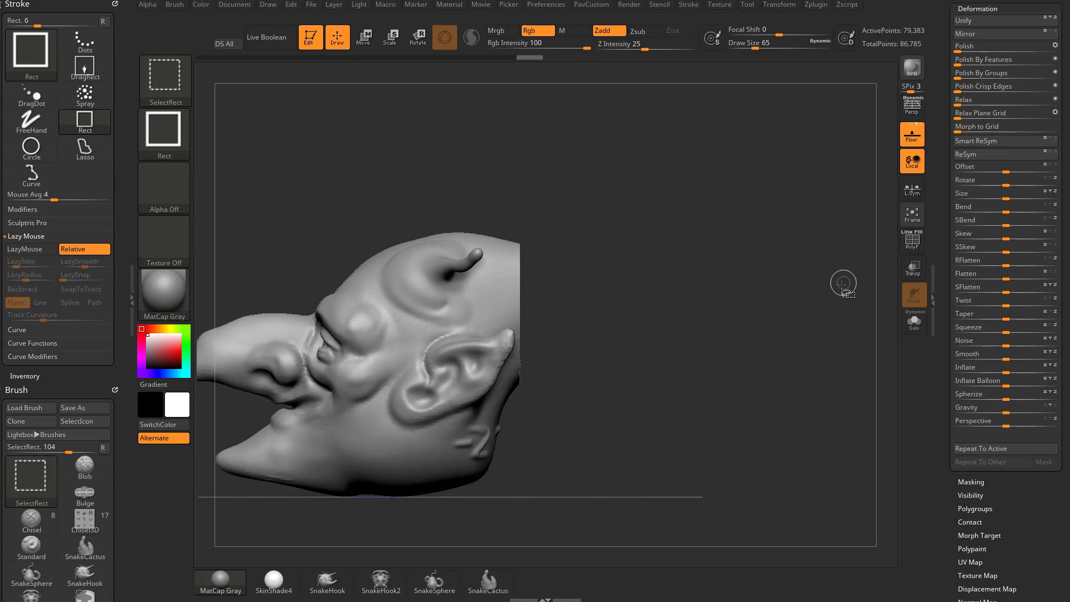
{"action": "left_click", "coordinate": [832, 299], "text": "ctrl+shift"}
- Isolate the back of the head with a rectangular selection and expand the visible region using Grow visibility
{"action": "scroll", "coordinate": [942, 245], "scroll_direction": "down", "scroll_amount": 5}
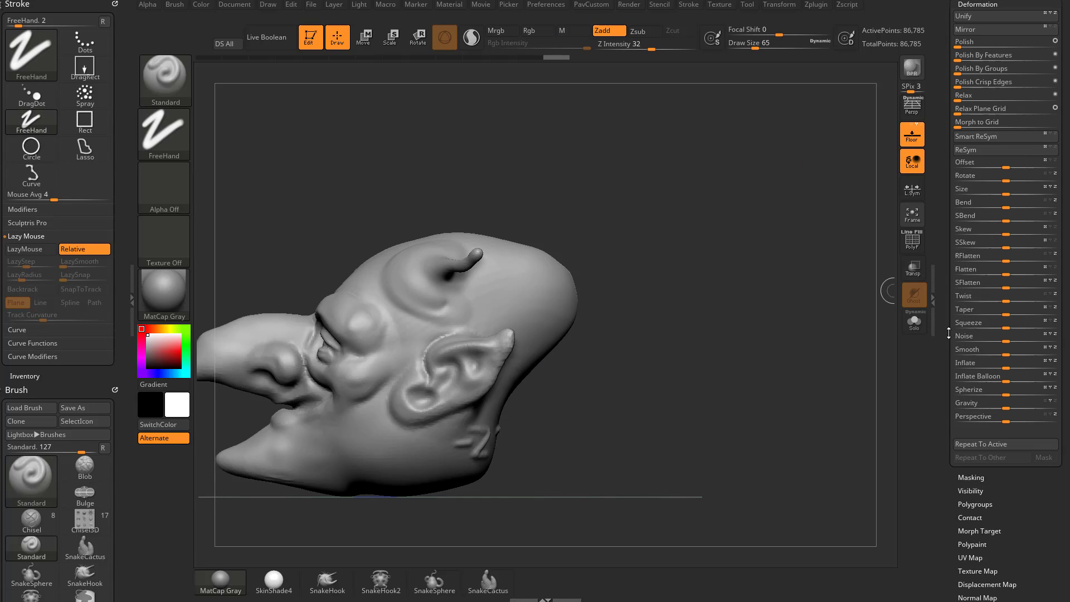
{"action": "key", "text": "shift"}
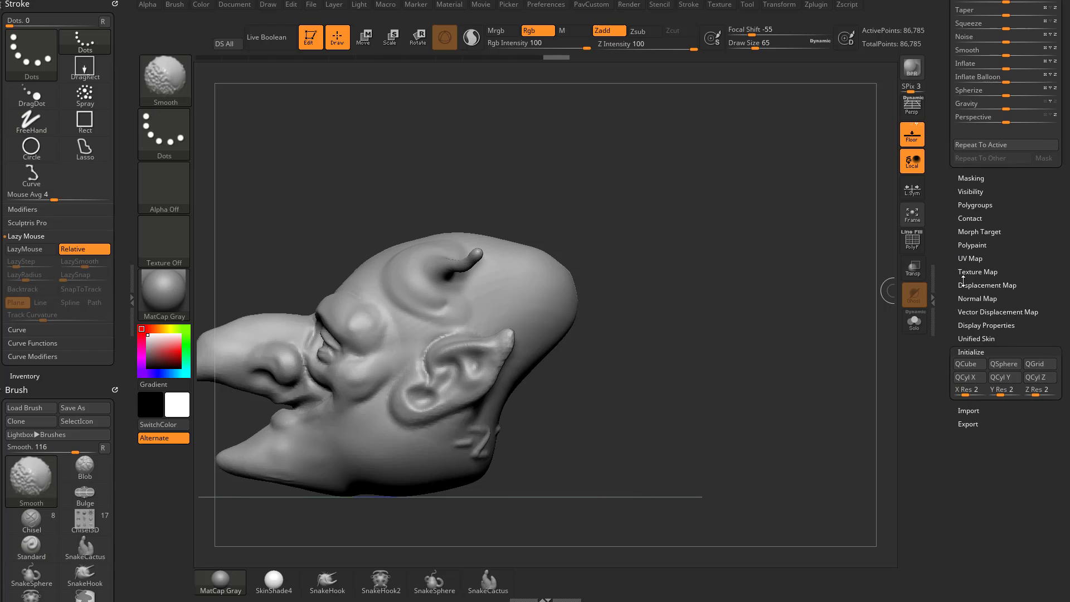
{"action": "left_click", "coordinate": [970, 191]}
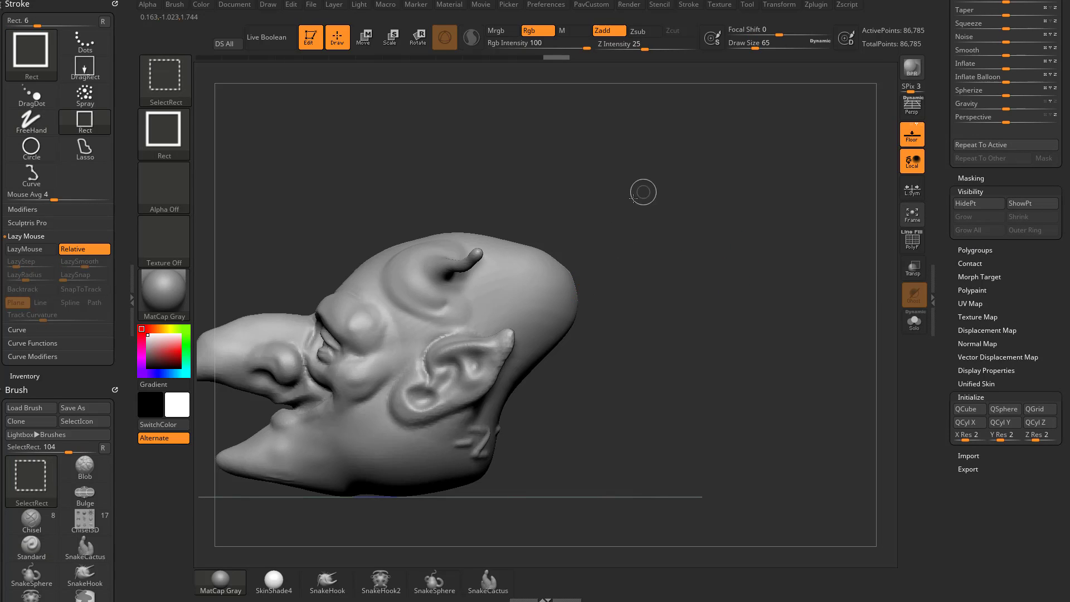
{"action": "left_click_drag", "start_coordinate": [641, 190], "coordinate": [516, 403], "text": "ctrl+shift"}
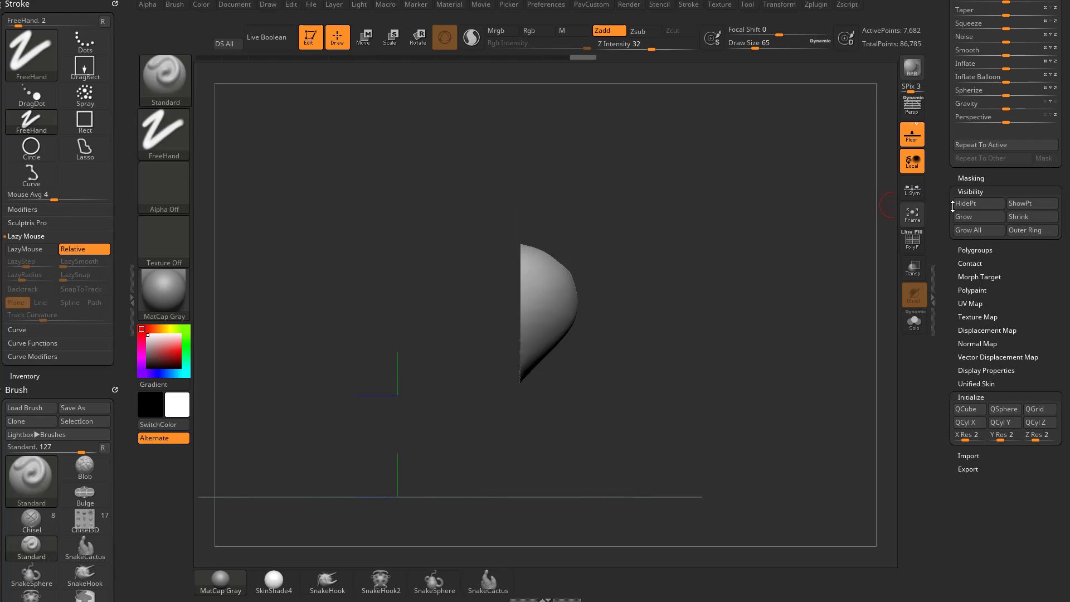
{"action": "left_click", "coordinate": [975, 216]}
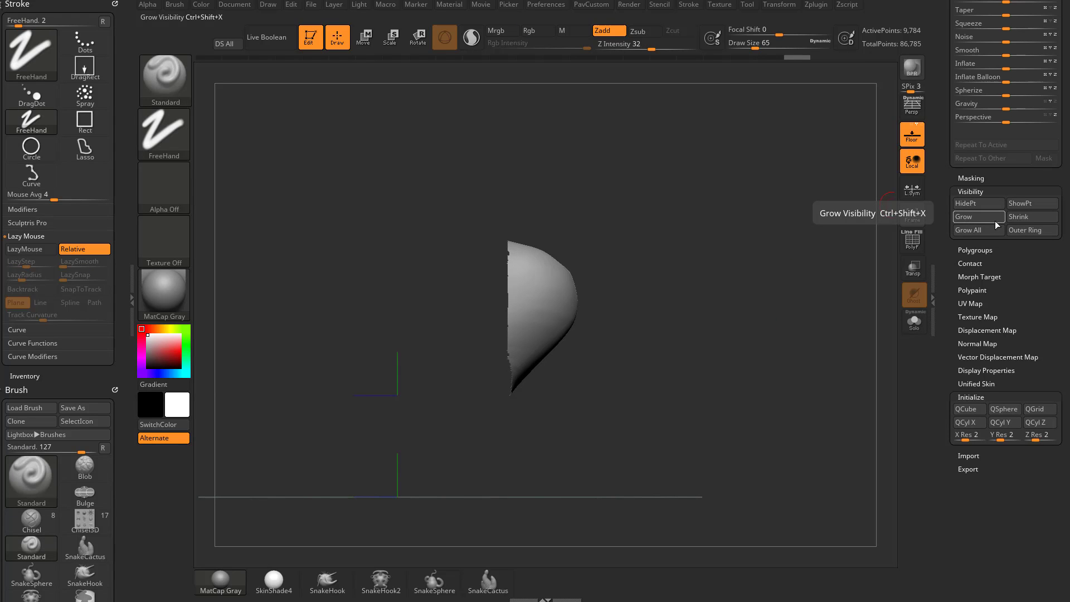
- Reduce the visible region at the back of the head by repeatedly applying Shrink visibility
{"action": "left_click", "coordinate": [1025, 220]}
{"action": "left_click", "coordinate": [1025, 220]}
{"action": "left_click", "coordinate": [1026, 219]}
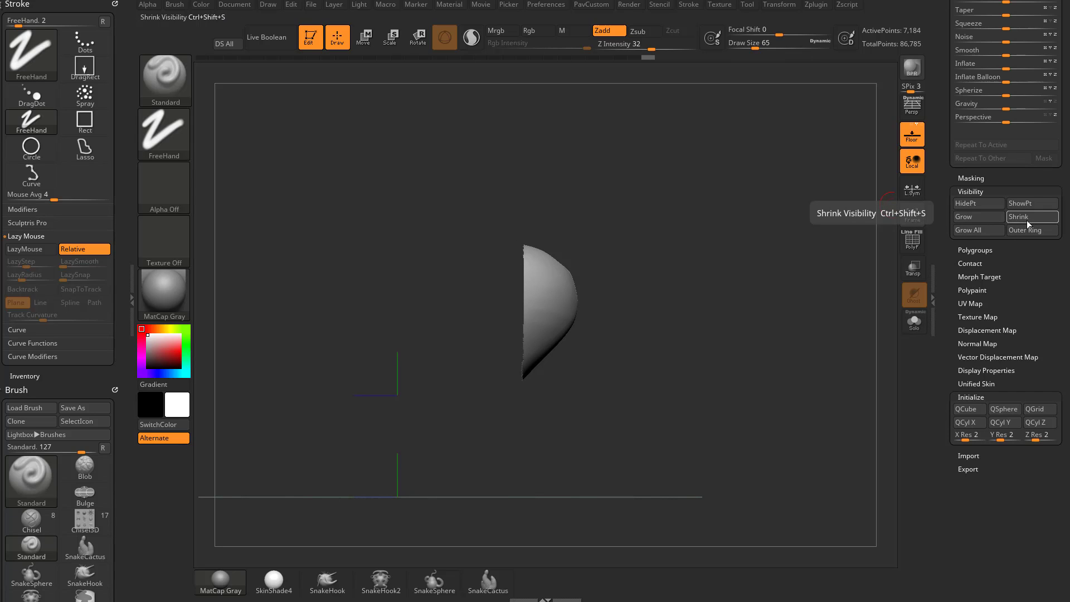
- Restore the full head from the visible patch at the back of the head with Grow All
{"action": "left_click", "coordinate": [980, 229]}
{"action": "left_click_drag", "start_coordinate": [688, 313], "coordinate": [490, 292]}
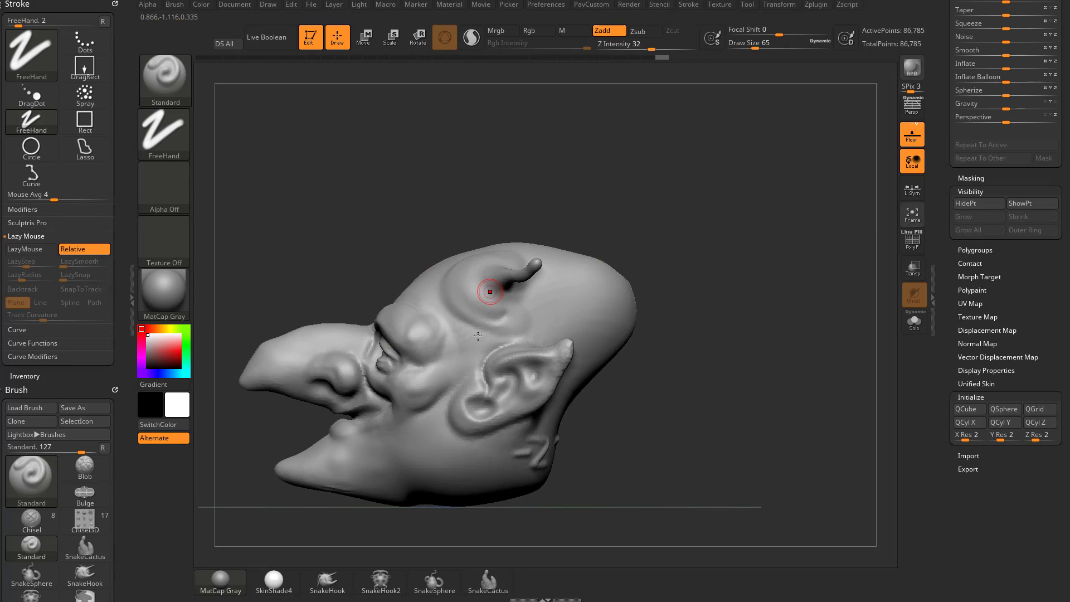
{"action": "left_click_drag", "start_coordinate": [709, 263], "coordinate": [724, 260]}
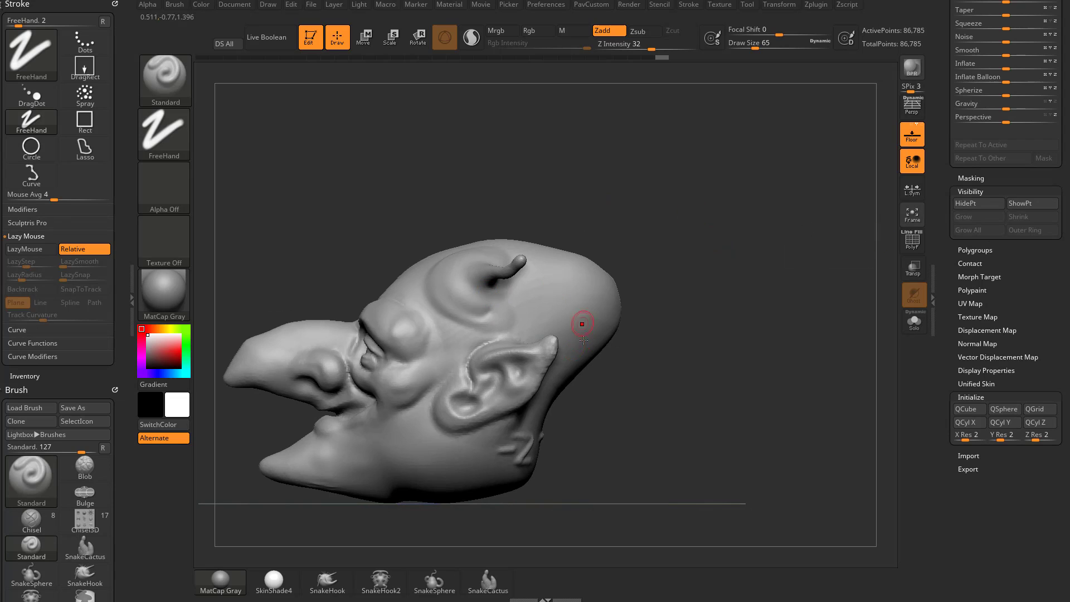
- Isolate the back of the head with rectangular selections, try a DynaMesh update on the partial mesh, and show the full head again
{"action": "left_click_drag", "start_coordinate": [729, 163], "coordinate": [561, 438], "text": "ctrl+shift"}
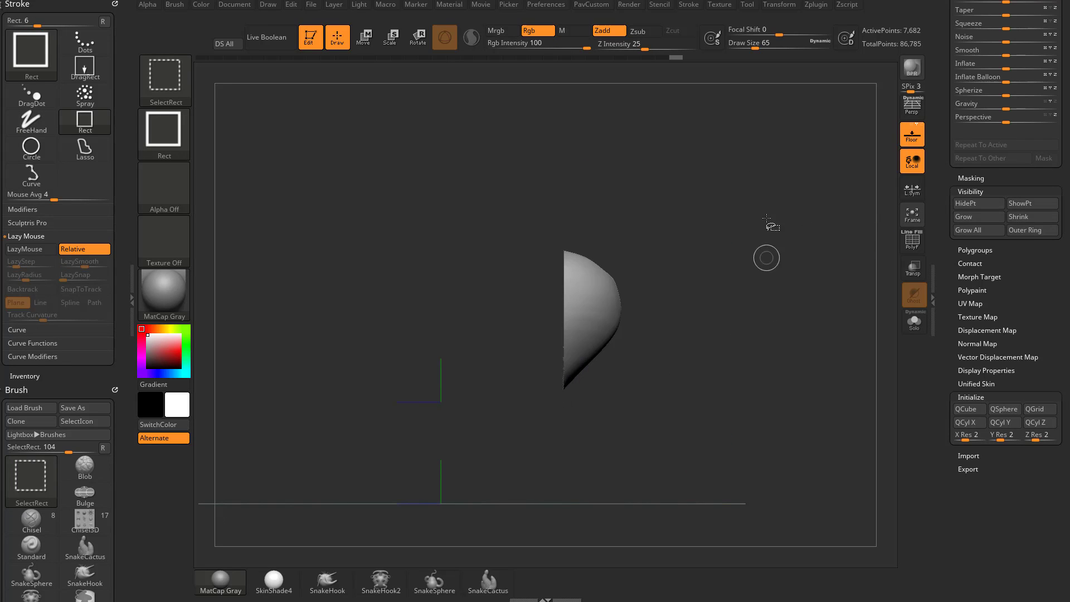
{"action": "left_click", "coordinate": [824, 346], "text": "ctrl+shift"}
{"action": "mouse_move", "coordinate": [723, 171]}
{"action": "left_mouse_down", "text": "ctrl+shift"}
{"action": "mouse_move", "coordinate": [612, 401]}
{"action": "mouse_move", "coordinate": [558, 453]}
{"action": "left_mouse_up", "text": "ctrl+shift"}
{"action": "mouse_move", "coordinate": [801, 222]}
{"action": "left_mouse_down"}
{"action": "mouse_move", "coordinate": [722, 246]}
{"action": "mouse_move", "coordinate": [827, 252]}
{"action": "mouse_move", "coordinate": [768, 237]}
{"action": "mouse_move", "coordinate": [517, 272]}
{"action": "mouse_move", "coordinate": [674, 268]}
{"action": "left_mouse_up"}
{"action": "left_click_drag", "start_coordinate": [712, 313], "coordinate": [710, 282], "text": "ctrl"}
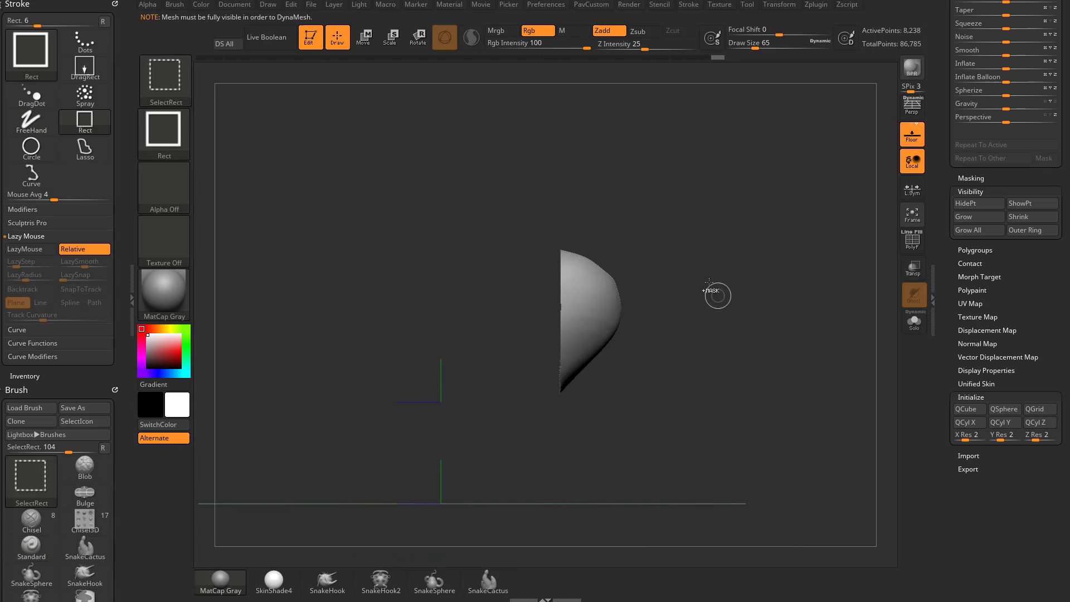
{"action": "left_click", "coordinate": [725, 284], "text": "ctrl+shift"}
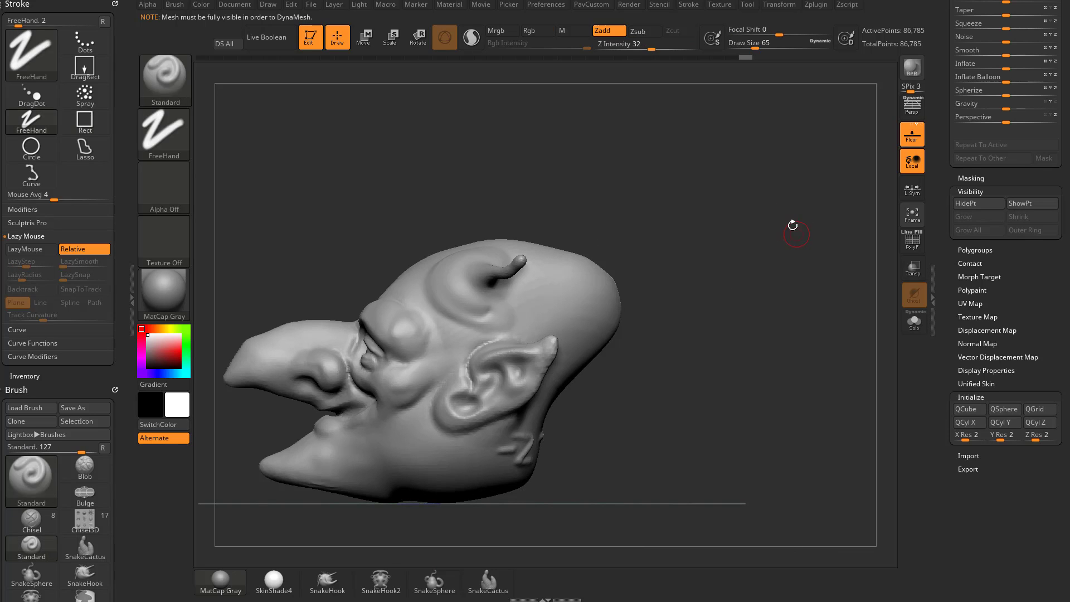
- Isolate the larger rear part of the head, including the ear, with a rectangular selection and restore the full head
{"action": "left_click_drag", "start_coordinate": [788, 155], "coordinate": [482, 514], "text": "ctrl+shift"}
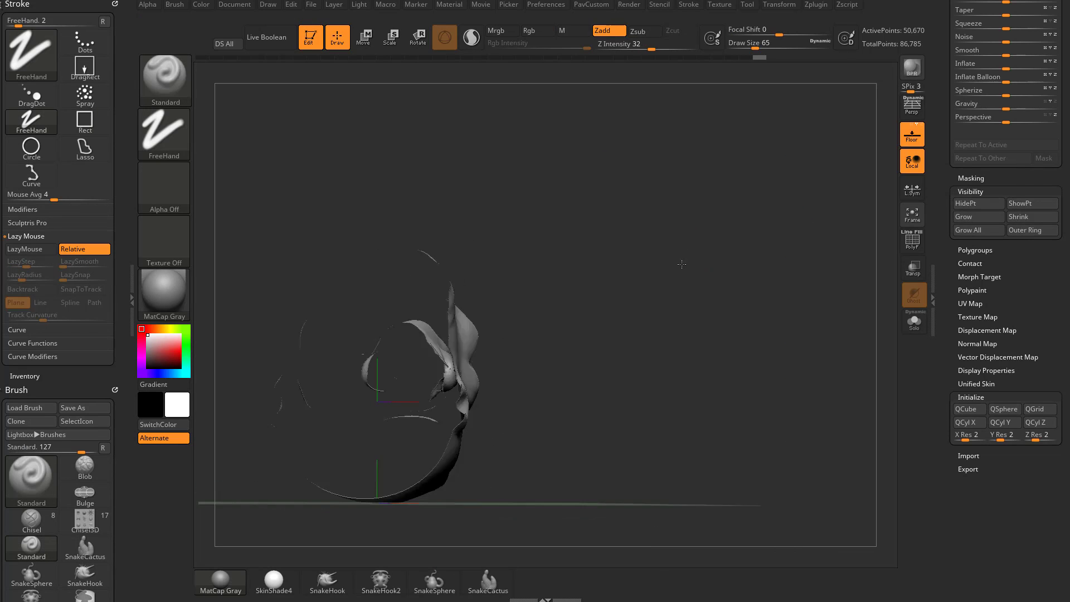
{"action": "left_click_drag", "start_coordinate": [682, 264], "coordinate": [726, 268], "text": "shift"}
{"action": "mouse_move", "coordinate": [603, 232]}
{"action": "left_mouse_down", "text": "ctrl"}
{"action": "mouse_move", "coordinate": [564, 338]}
{"action": "mouse_move", "coordinate": [516, 334]}
{"action": "mouse_move", "coordinate": [498, 316]}
{"action": "left_mouse_up", "text": "ctrl"}
{"action": "mouse_move", "coordinate": [770, 259]}
{"action": "left_mouse_down"}
{"action": "mouse_move", "coordinate": [681, 251]}
{"action": "mouse_move", "coordinate": [763, 258]}
{"action": "mouse_move", "coordinate": [724, 259]}
{"action": "mouse_move", "coordinate": [763, 241]}
{"action": "mouse_move", "coordinate": [671, 218]}
{"action": "mouse_move", "coordinate": [839, 228]}
{"action": "mouse_move", "coordinate": [506, 286]}
{"action": "left_mouse_up"}
{"action": "left_click", "coordinate": [749, 240], "text": "ctrl+shift"}
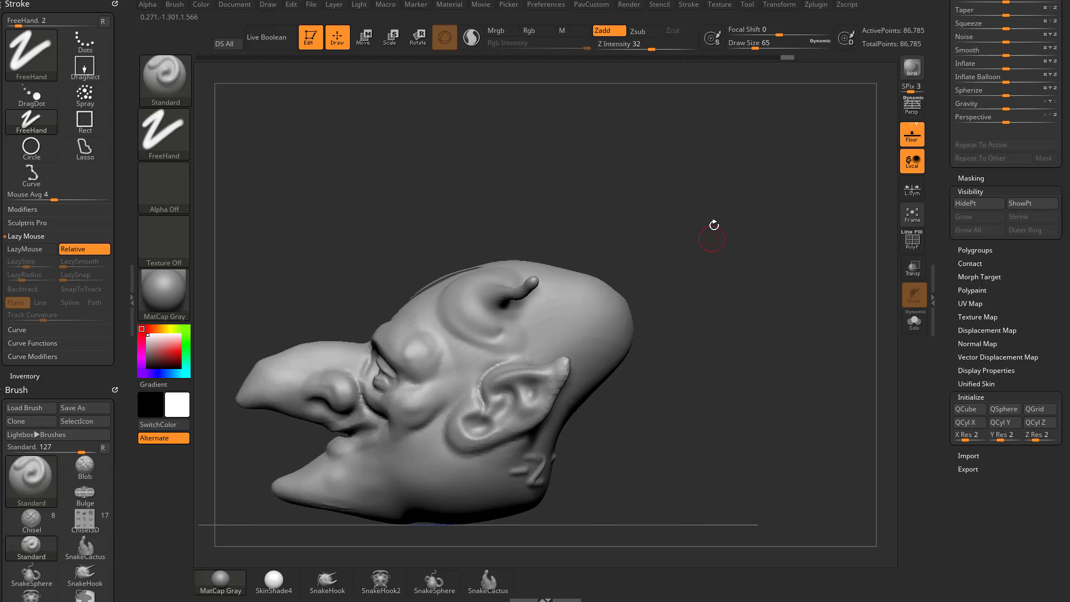
- Switch the selection stroke to Circle, isolate the area around the horn's base, and show the full head again
{"action": "left_click_drag", "start_coordinate": [714, 226], "coordinate": [738, 247]}
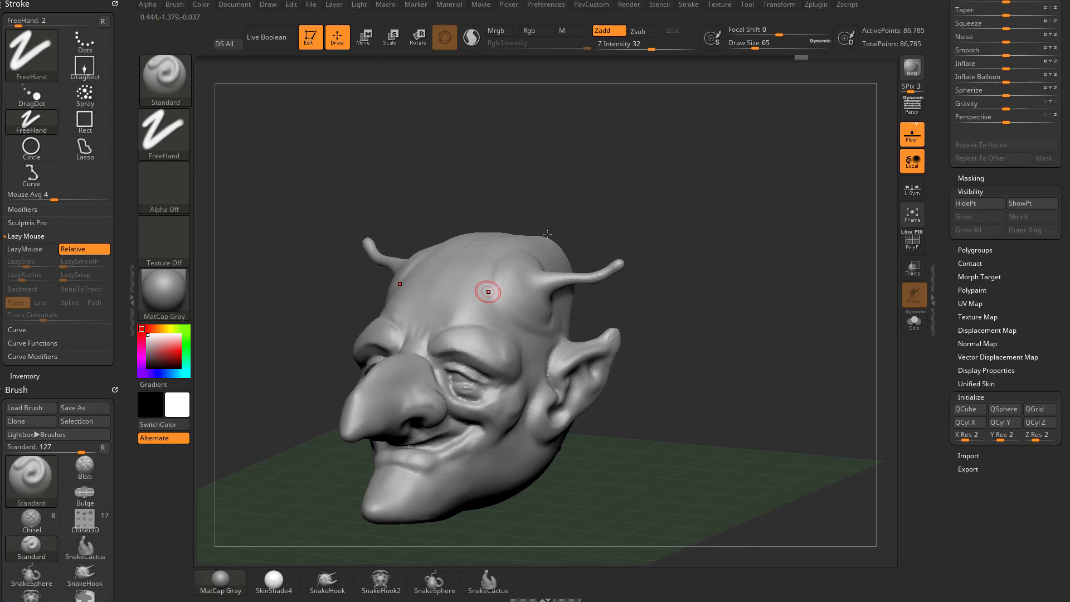
{"action": "key", "text": "ctrl+shift"}
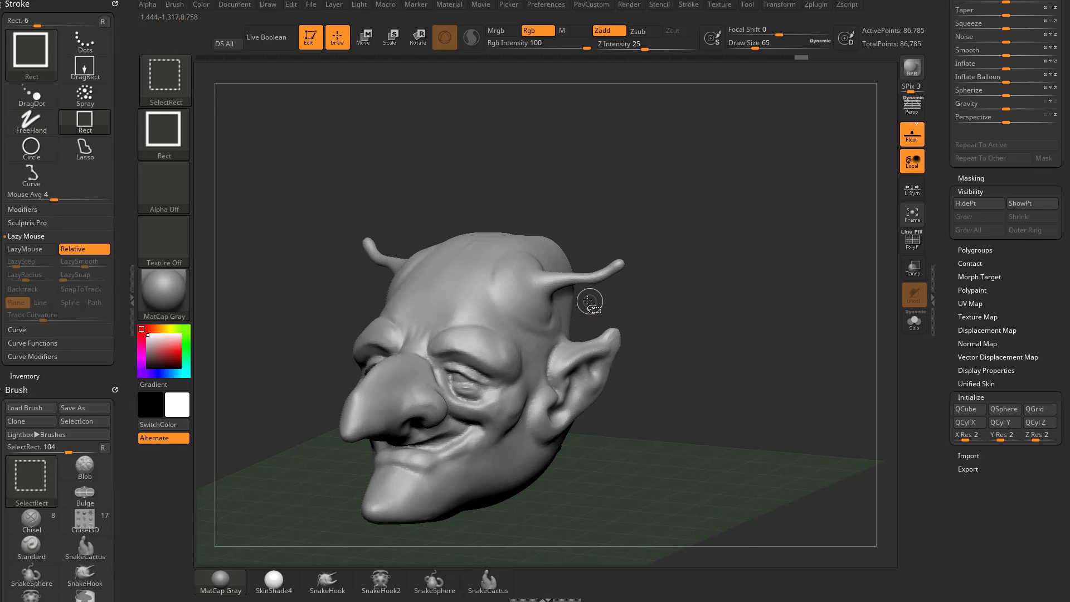
{"action": "left_click", "coordinate": [179, 129]}
{"action": "left_click", "coordinate": [286, 142]}
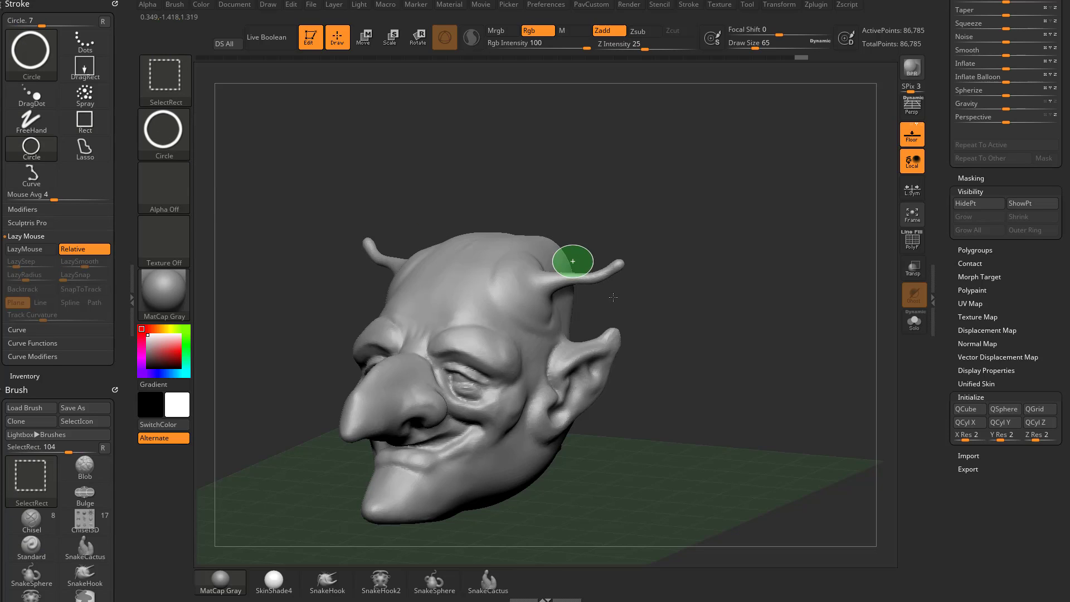
{"action": "left_click_drag", "start_coordinate": [614, 297], "coordinate": [613, 341], "text": "ctrl+shift"}
{"action": "left_click", "coordinate": [714, 301], "text": "ctrl+shift"}
- Switch the selection stroke to Curve, hide one side of the head with a curve cut, and restore the full head
{"action": "left_click", "coordinate": [167, 143]}
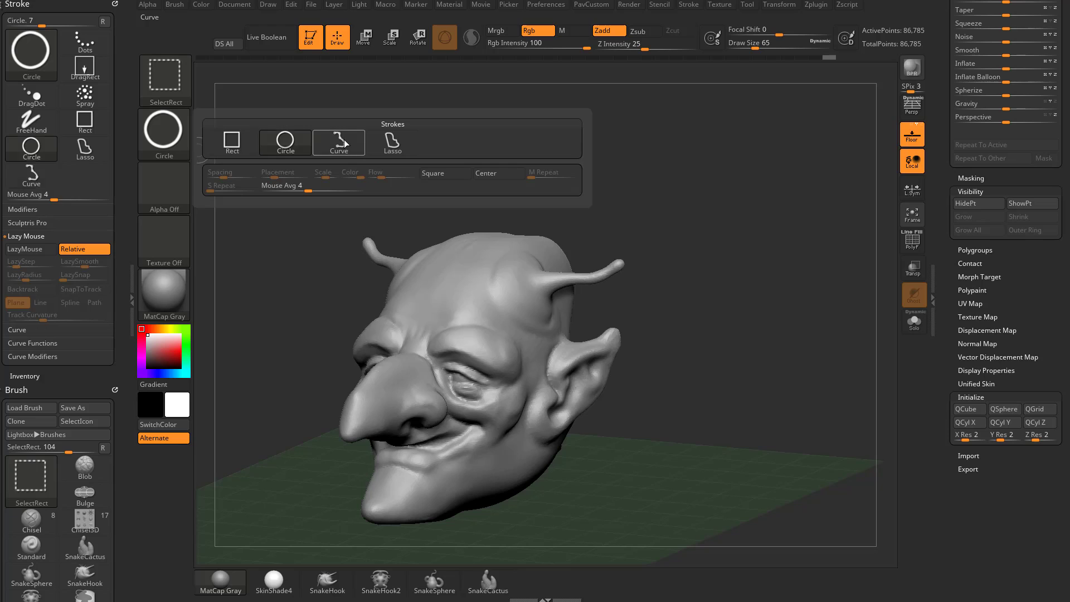
{"action": "left_click", "coordinate": [344, 143], "text": "ctrl+shift"}
{"action": "left_click_drag", "start_coordinate": [563, 162], "coordinate": [677, 170]}
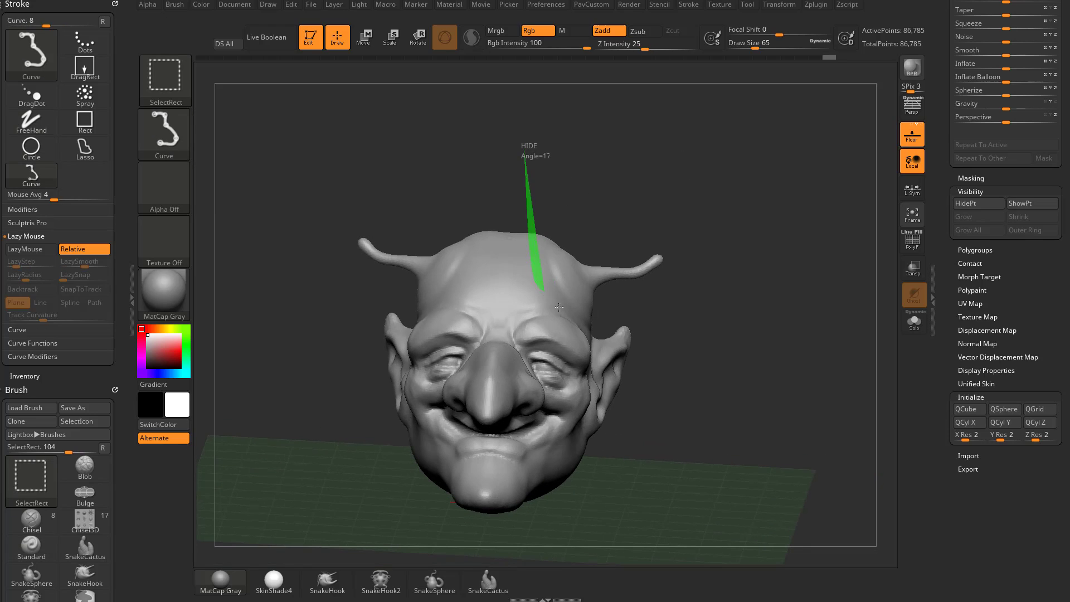
{"action": "left_click_drag", "start_coordinate": [559, 307], "coordinate": [618, 422], "text": "ctrl+shift"}
{"action": "left_click", "coordinate": [769, 357], "text": "ctrl+shift"}
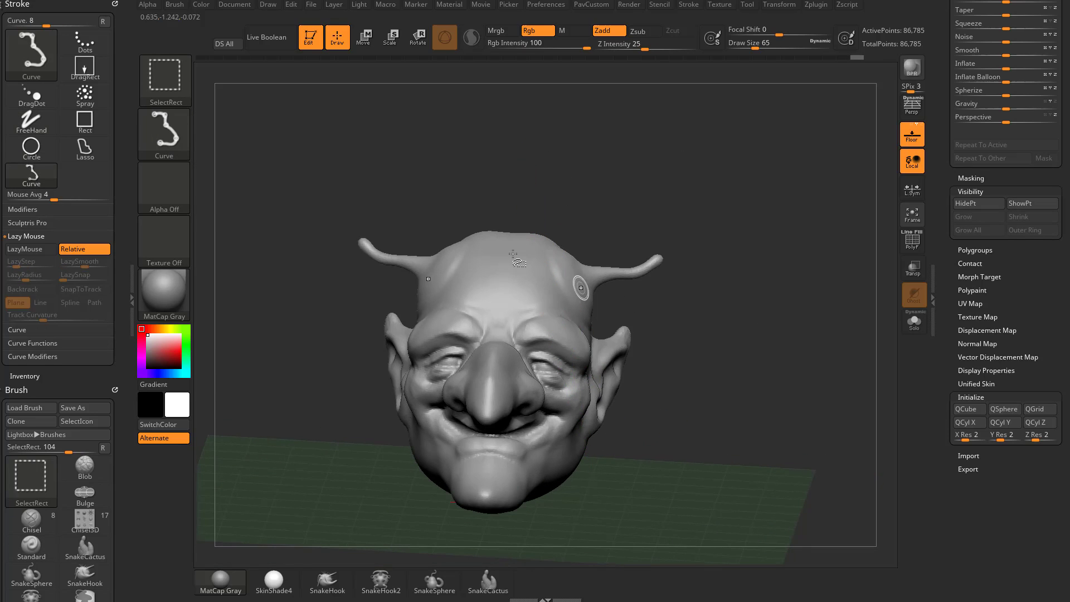
- Hide the outer sides of the face in front view with the Lasso selection stroke and show the full head again
{"action": "left_click", "coordinate": [167, 135], "text": "ctrl+shift"}
{"action": "left_click", "coordinate": [395, 143], "text": "ctrl+shift"}
{"action": "mouse_move", "coordinate": [689, 220]}
{"action": "left_mouse_down", "text": "ctrl+shift"}
{"action": "mouse_move", "coordinate": [568, 208]}
{"action": "mouse_move", "coordinate": [575, 322]}
{"action": "mouse_move", "coordinate": [793, 359]}
{"action": "mouse_move", "coordinate": [803, 326]}
{"action": "mouse_move", "coordinate": [789, 322]}
{"action": "left_mouse_up", "text": "ctrl+shift"}
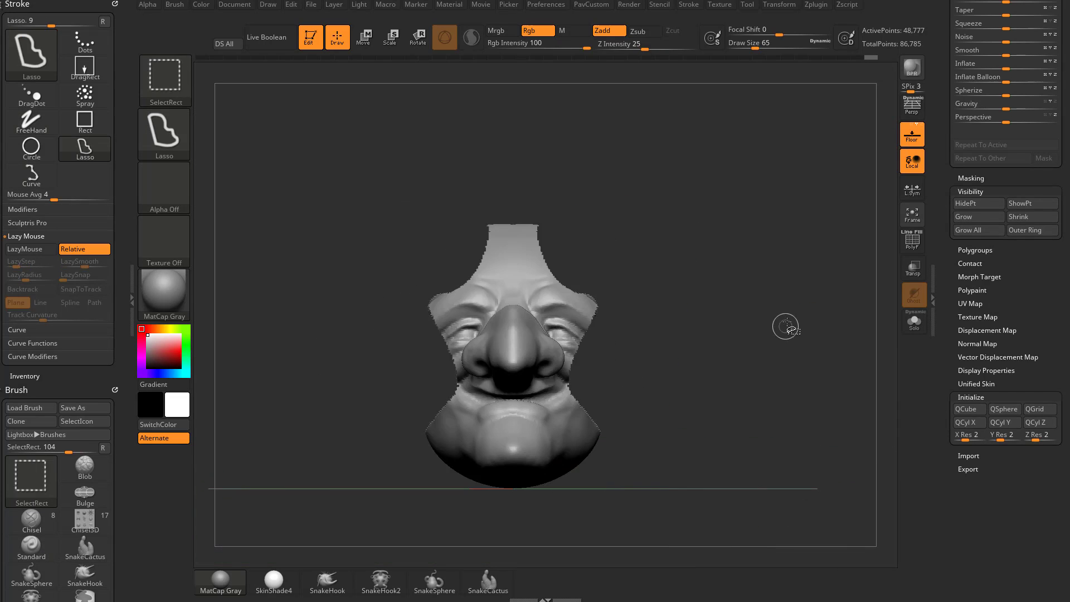
{"action": "left_click", "coordinate": [788, 322], "text": "ctrl+shift"}
- Isolate an area around the horn using the Rect stroke with Square and Center enabled, restore the full head, and turn Square off
{"action": "left_click", "coordinate": [170, 136], "text": "ctrl+shift"}
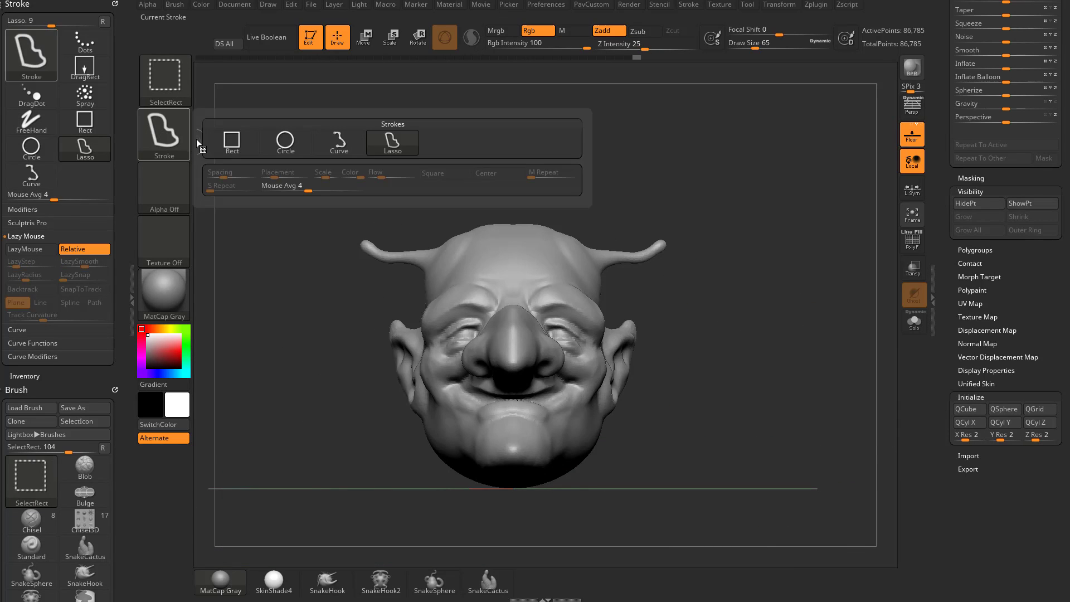
{"action": "left_click", "coordinate": [232, 143], "text": "ctrl+shift"}
{"action": "left_click_drag", "start_coordinate": [303, 112], "coordinate": [267, 137]}
{"action": "left_click", "coordinate": [172, 140]}
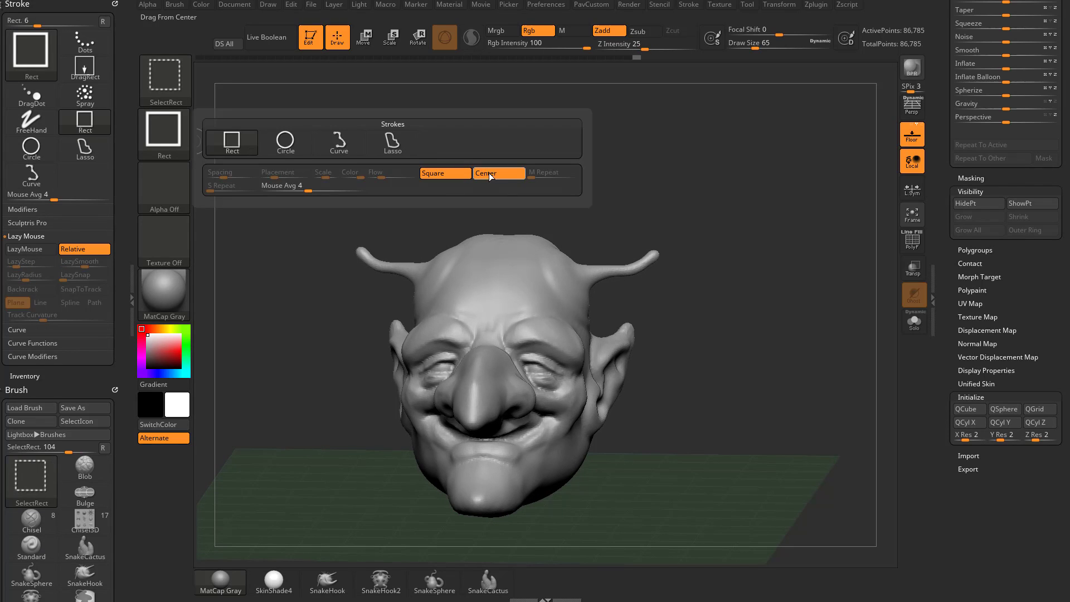
{"action": "left_click_drag", "start_coordinate": [580, 254], "coordinate": [629, 303], "text": "ctrl+shift"}
{"action": "left_click", "coordinate": [831, 282], "text": "ctrl+shift"}
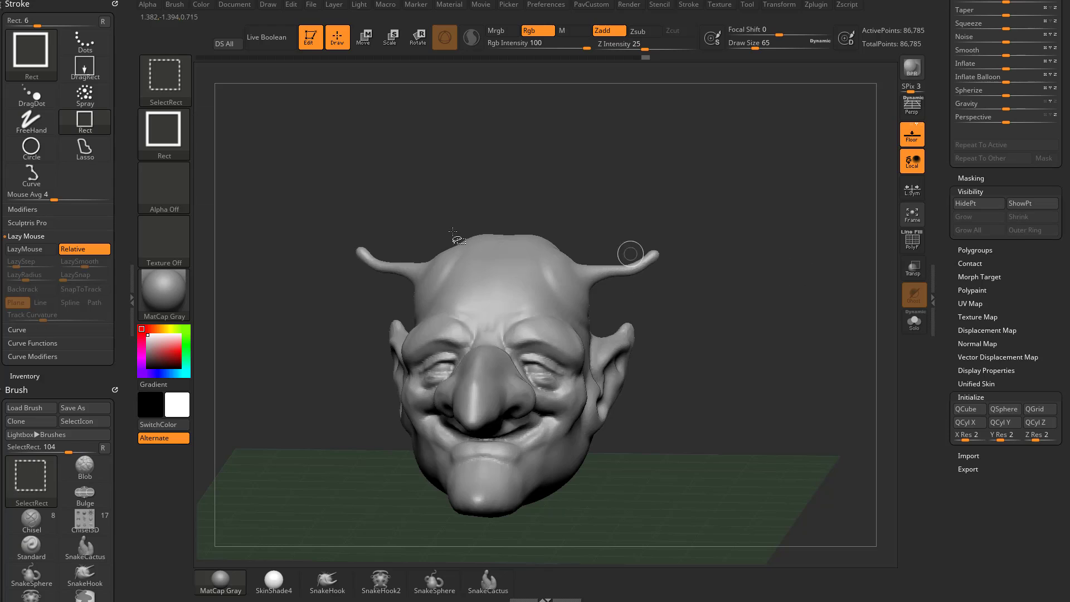
{"action": "left_click", "coordinate": [186, 141]}
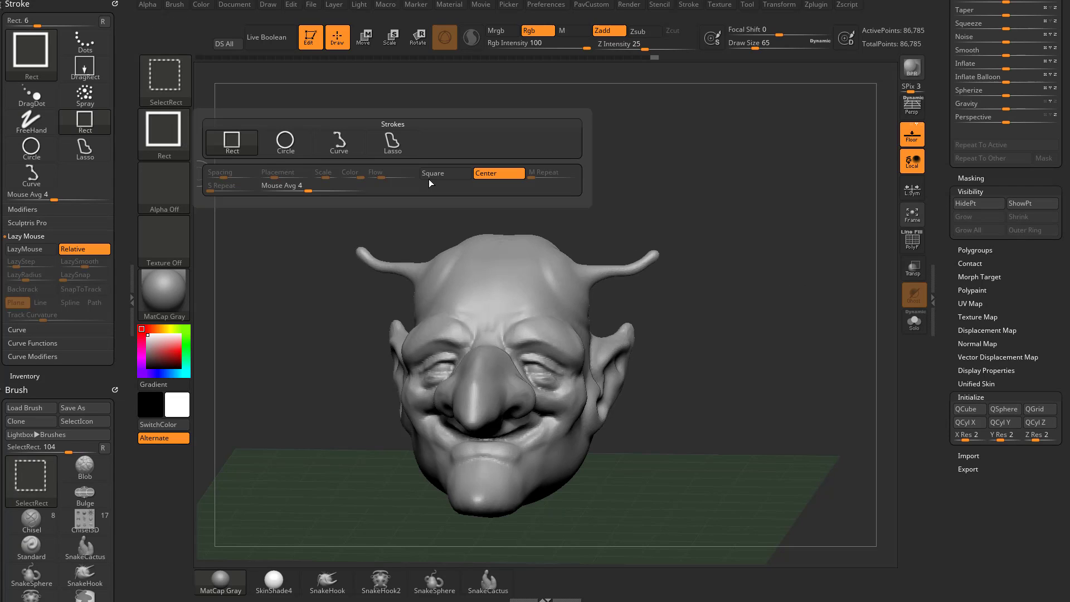
{"action": "key", "text": "ctrl+shift"}
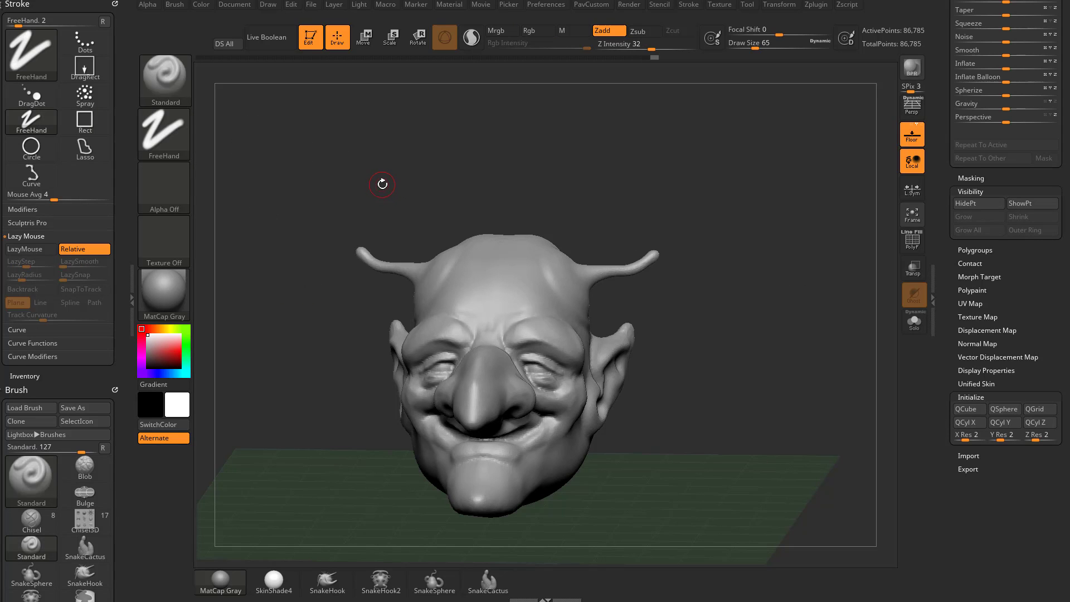
- Examine the brushes available for masking and compare them with the complete sculpting brush library
{"action": "key", "text": "ctrl"}
{"action": "left_click", "coordinate": [158, 82], "text": "ctrl"}
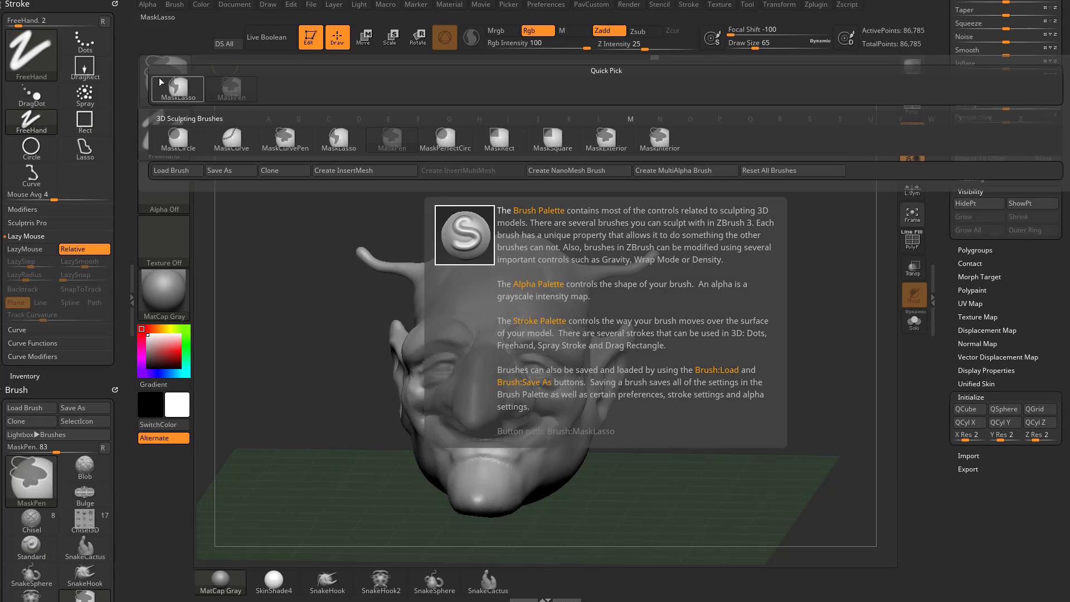
{"action": "left_click", "coordinate": [530, 145]}
{"action": "left_click", "coordinate": [184, 103]}
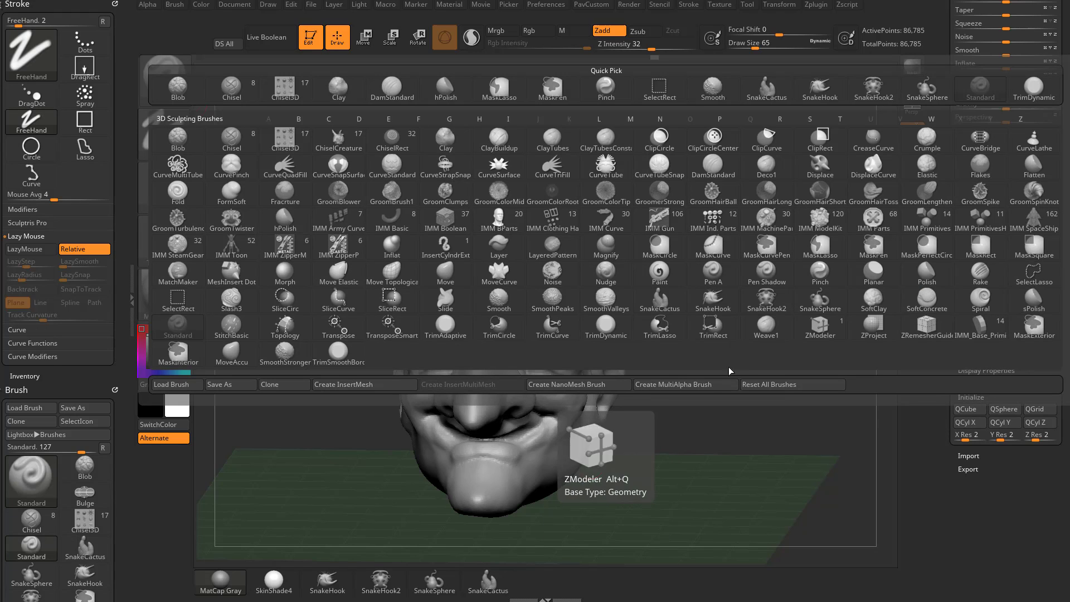
- Isolate the horns and ear tips with the SelectLasso brush and restore the full head
{"action": "key", "text": "ctrl+shift"}
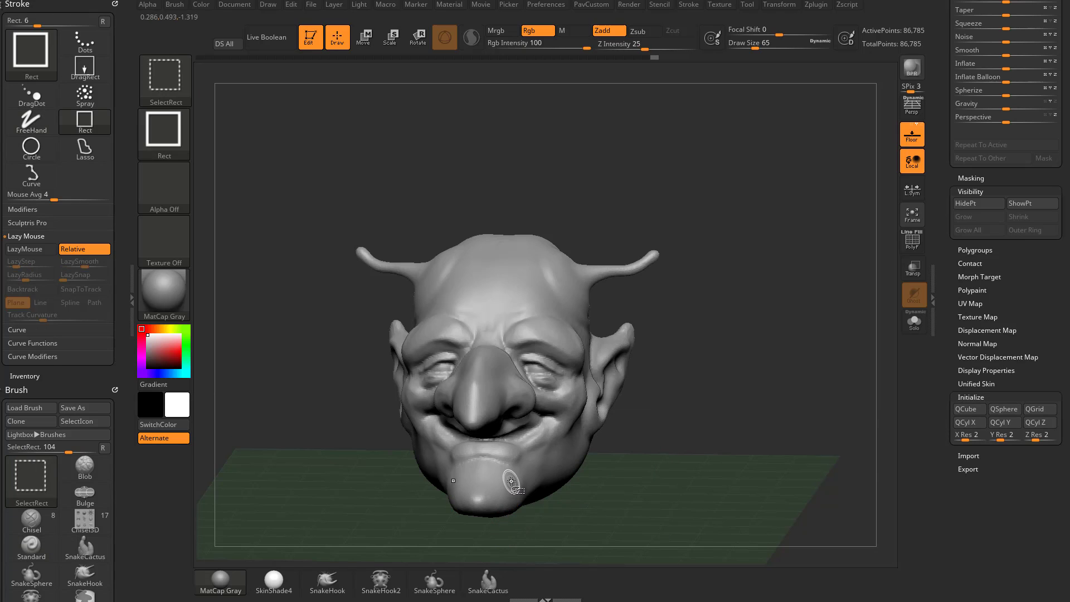
{"action": "left_click", "coordinate": [176, 84]}
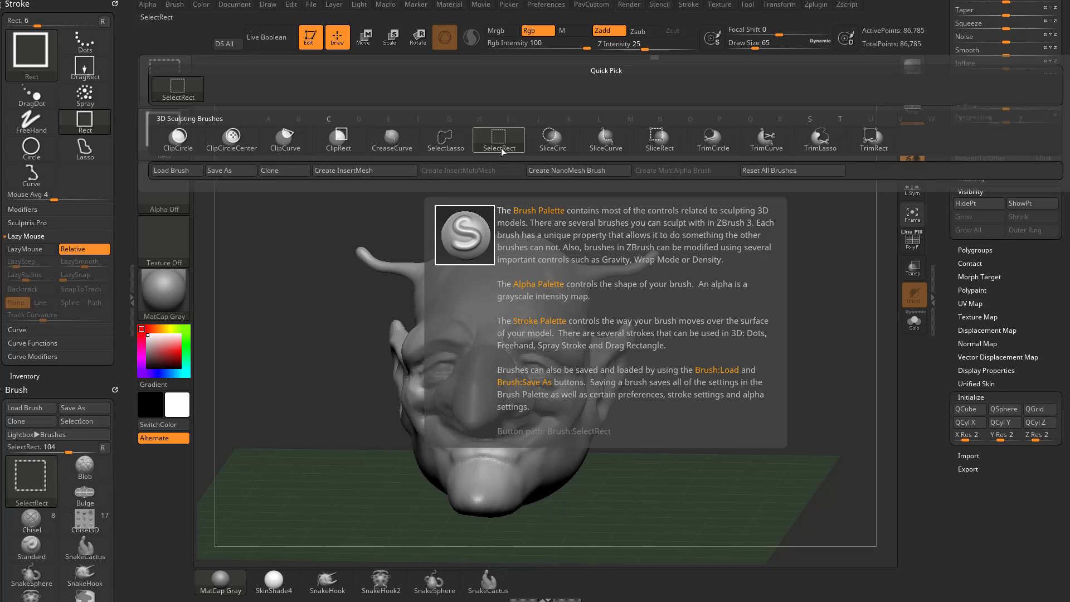
{"action": "left_click", "coordinate": [447, 146]}
{"action": "mouse_move", "coordinate": [717, 282]}
{"action": "left_mouse_down", "text": "ctrl+shift"}
{"action": "mouse_move", "coordinate": [574, 184]}
{"action": "mouse_move", "coordinate": [720, 274]}
{"action": "left_mouse_up", "text": "ctrl+shift"}
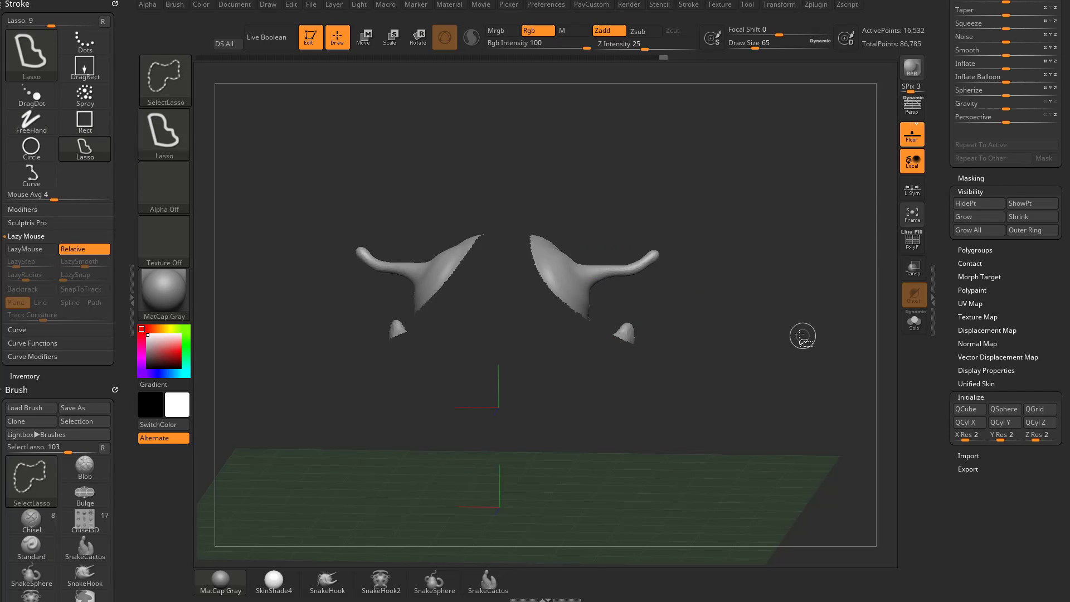
{"action": "left_click", "coordinate": [769, 294], "text": "ctrl+shift"}
- Switch to the SelectRect brush with a Lasso stroke, isolate a region near the horn, and restore the full head
{"action": "left_click", "coordinate": [165, 81]}
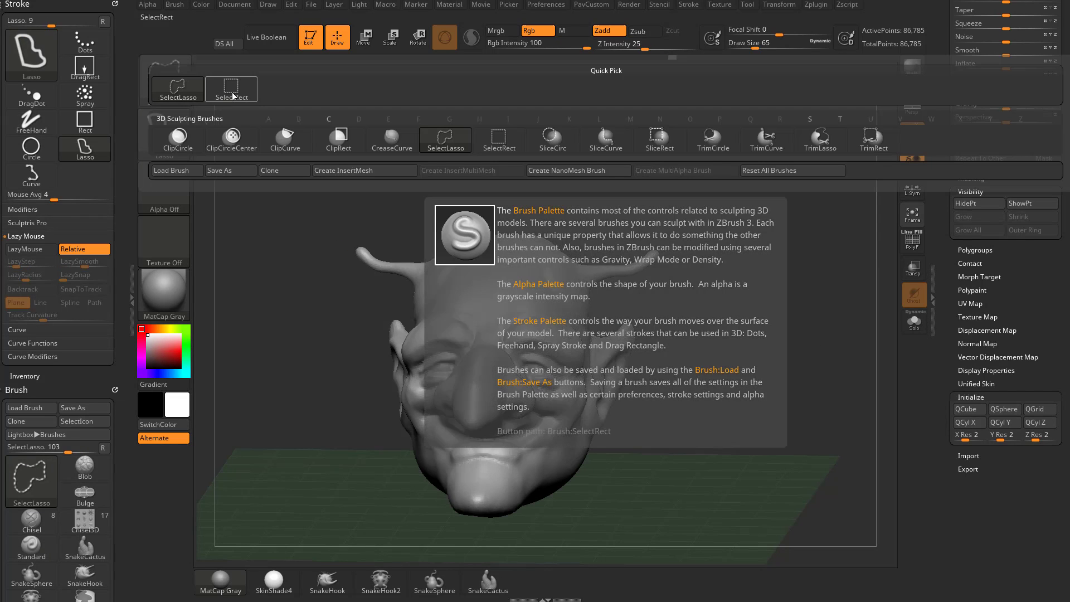
{"action": "left_click", "coordinate": [504, 140]}
{"action": "left_click", "coordinate": [157, 131]}
{"action": "left_click", "coordinate": [339, 143]}
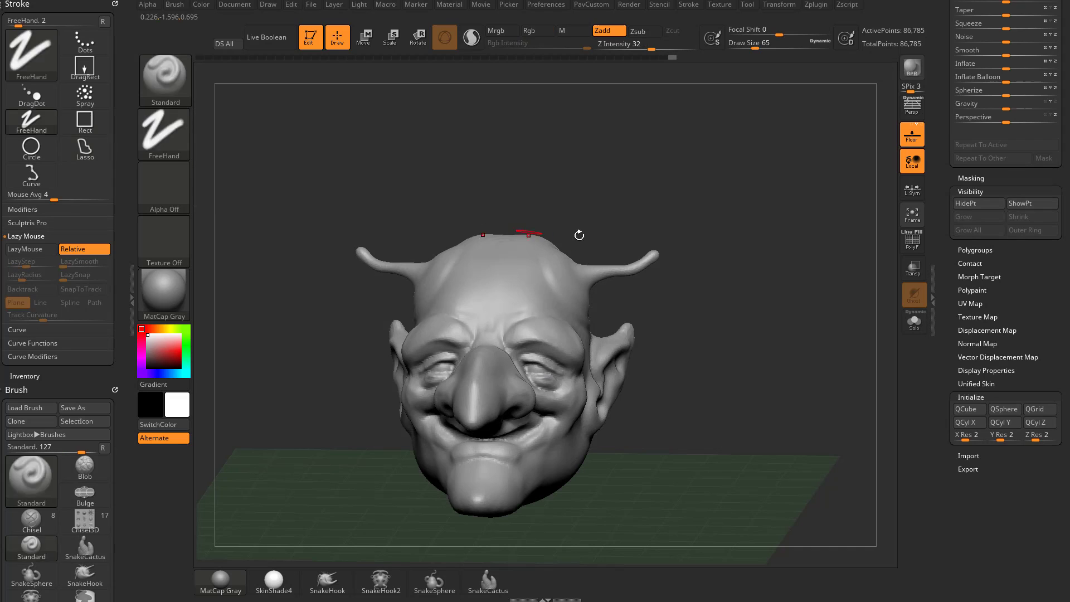
{"action": "mouse_move", "coordinate": [578, 232]}
{"action": "left_mouse_down", "text": "ctrl+shift"}
{"action": "mouse_move", "coordinate": [562, 335]}
{"action": "mouse_move", "coordinate": [817, 283]}
{"action": "left_mouse_up", "text": "ctrl+shift"}
{"action": "left_click", "coordinate": [817, 283], "text": "ctrl+shift"}
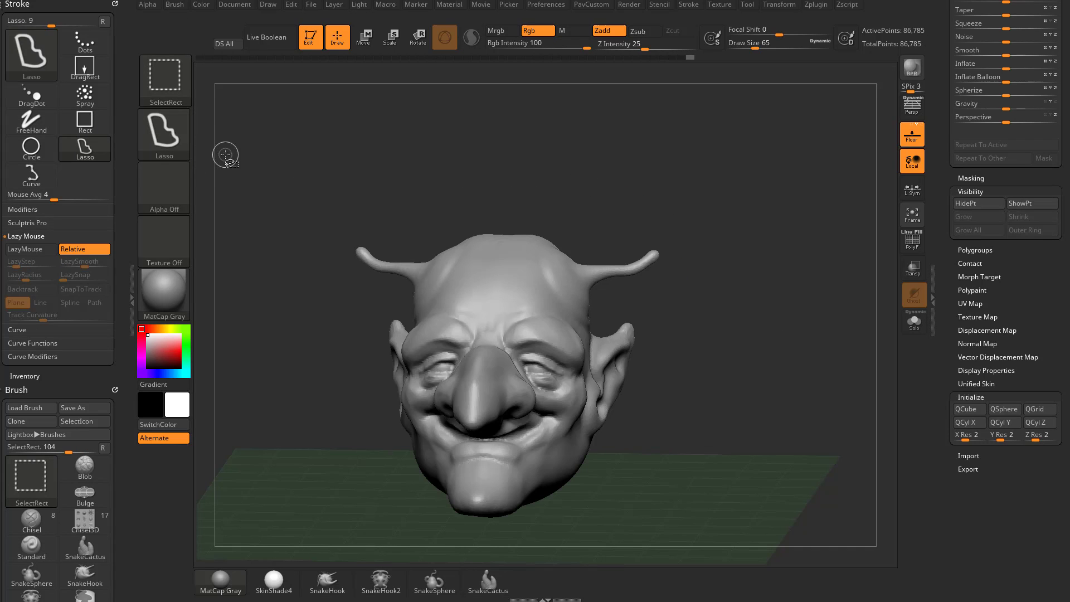
- Try the SelectLasso brush, return to the SelectRect brush, and set its stroke to Rect
{"action": "left_click", "coordinate": [181, 101]}
{"action": "left_click", "coordinate": [182, 96]}
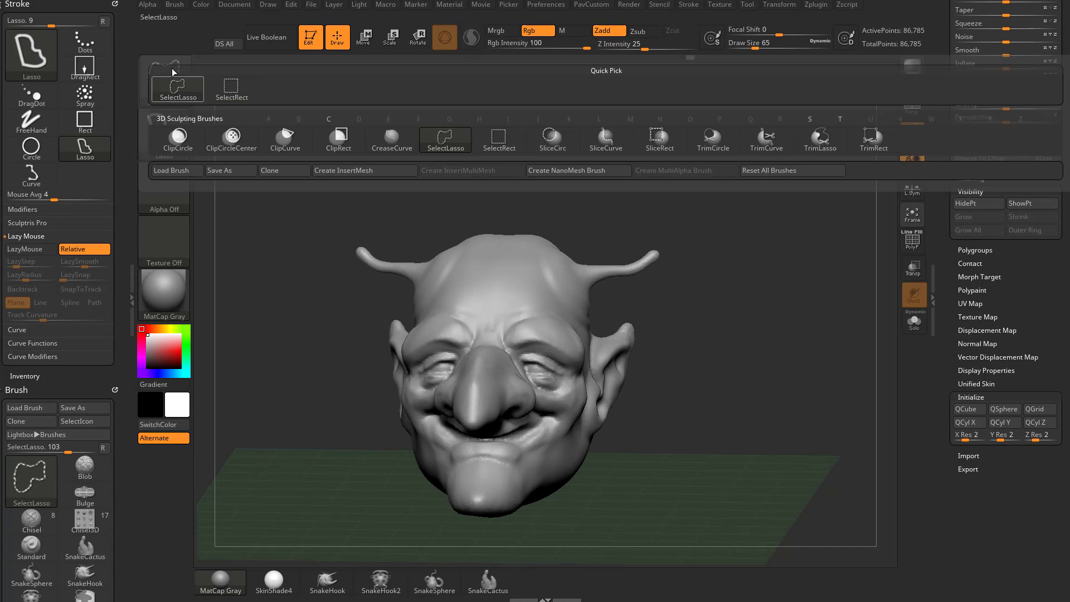
{"action": "left_click", "coordinate": [163, 143]}
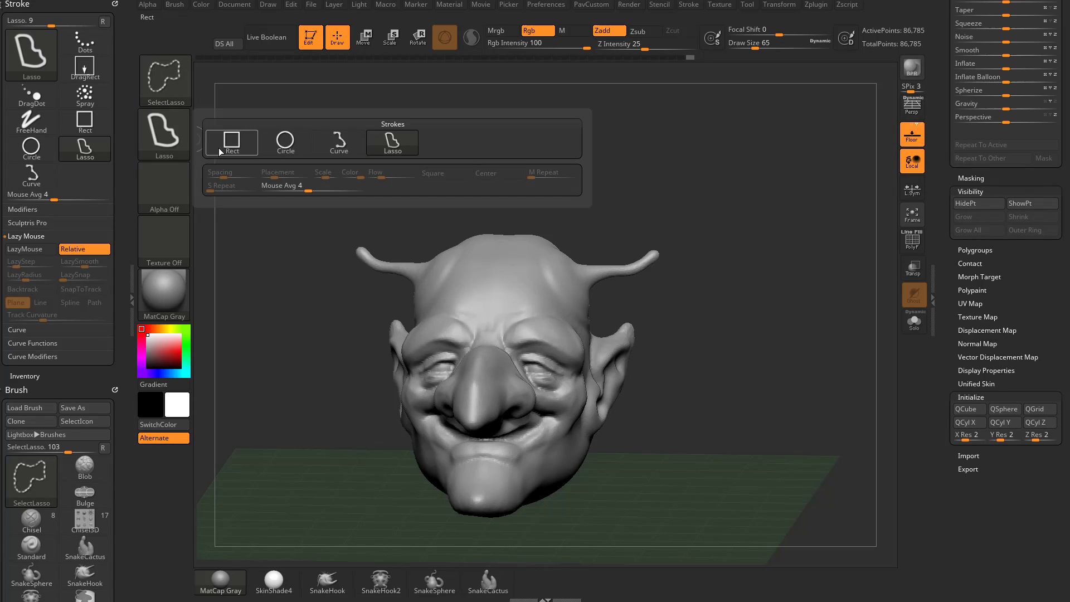
{"action": "left_click", "coordinate": [177, 85]}
{"action": "left_click", "coordinate": [230, 88]}
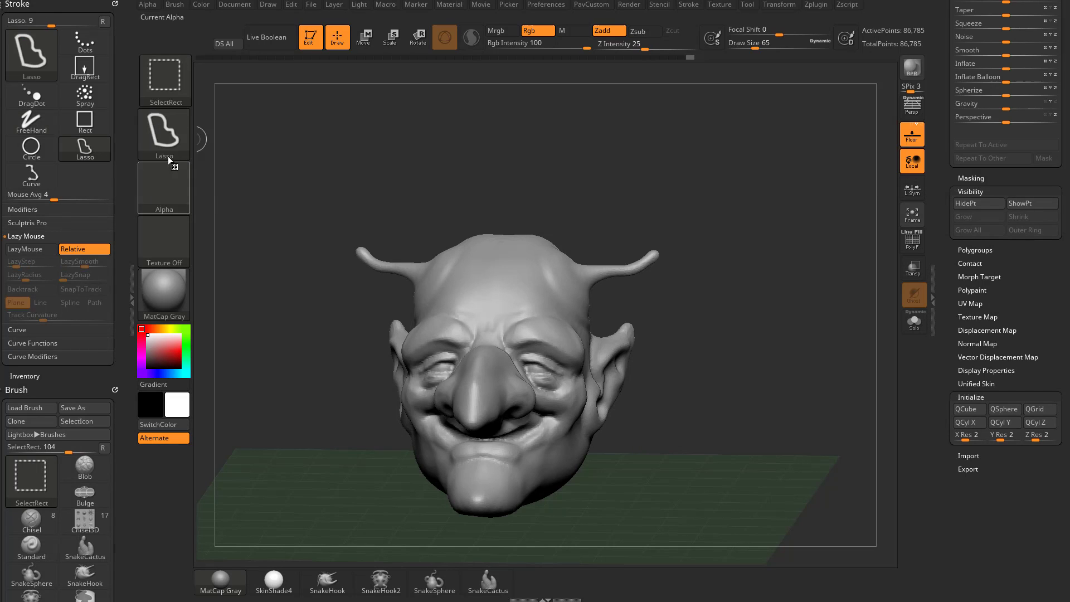
{"action": "left_click", "coordinate": [167, 136]}
{"action": "left_click", "coordinate": [237, 148], "text": "ctrl+shift"}
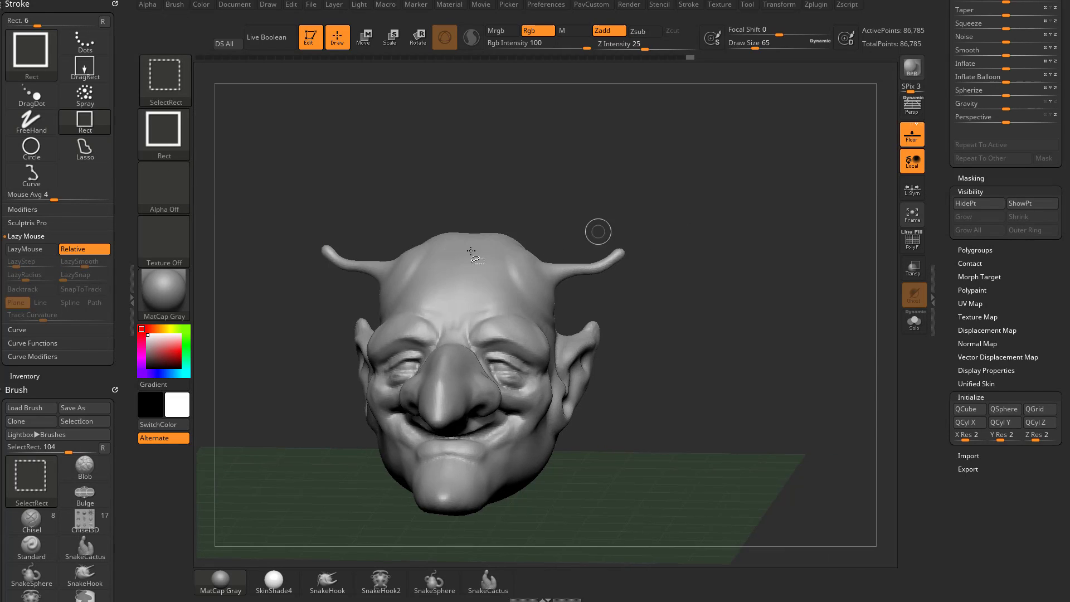
- Make SelectLasso the active selection brush in place of SelectRect
{"action": "left_click", "coordinate": [175, 95]}
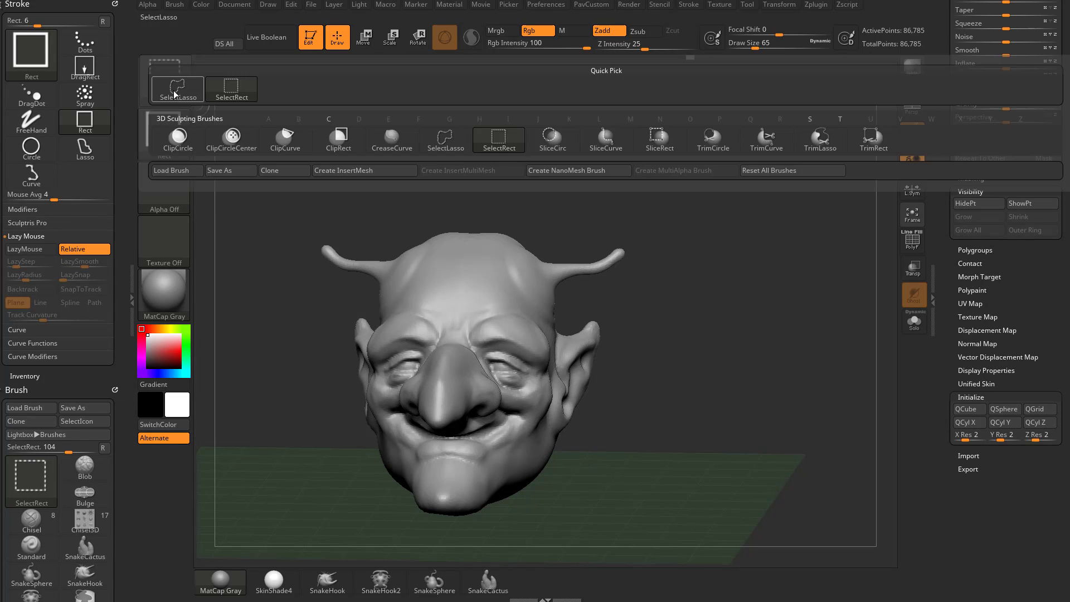
{"action": "key", "text": "ctrl+shift"}
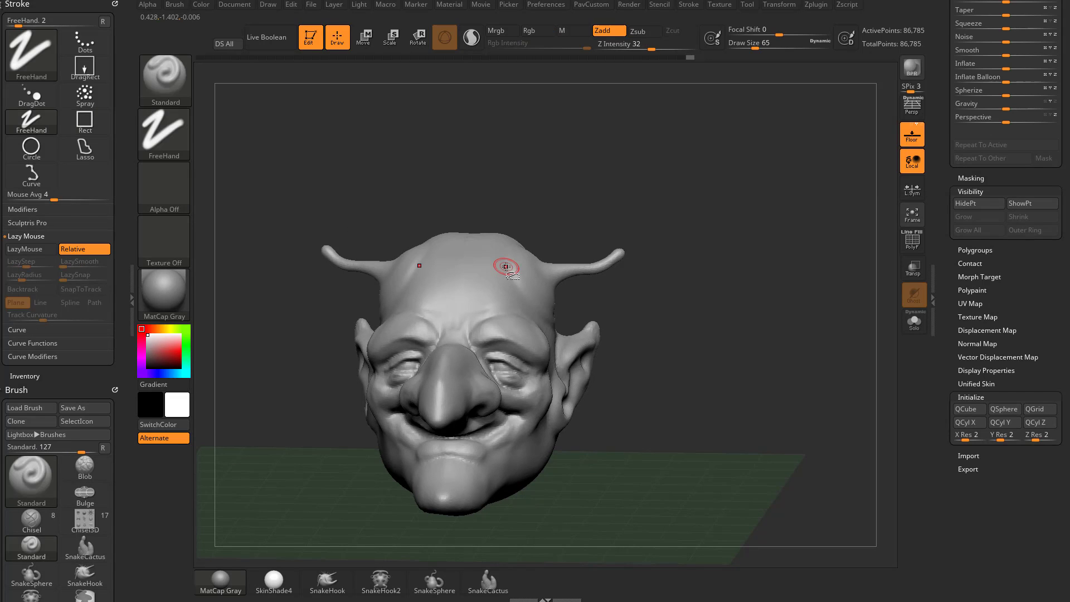
{"action": "key", "text": "ctrl+shift"}
{"action": "left_click", "coordinate": [159, 92], "text": "ctrl+shift"}
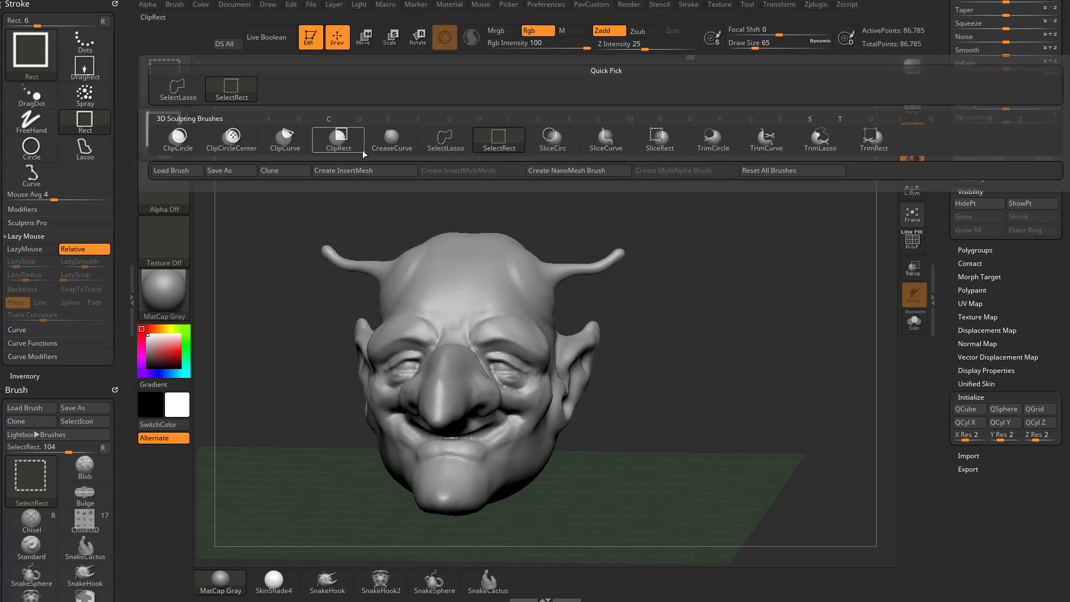
{"action": "left_click", "coordinate": [451, 150], "text": "ctrl+shift"}
- Turn on the Transp display mode for a close-up of the horn
{"action": "mouse_move", "coordinate": [739, 292]}
{"action": "left_mouse_down", "text": "alt"}
{"action": "mouse_move", "coordinate": [679, 335]}
{"action": "mouse_move", "coordinate": [754, 397]}
{"action": "left_mouse_up", "text": "alt"}
{"action": "left_click", "coordinate": [913, 268]}
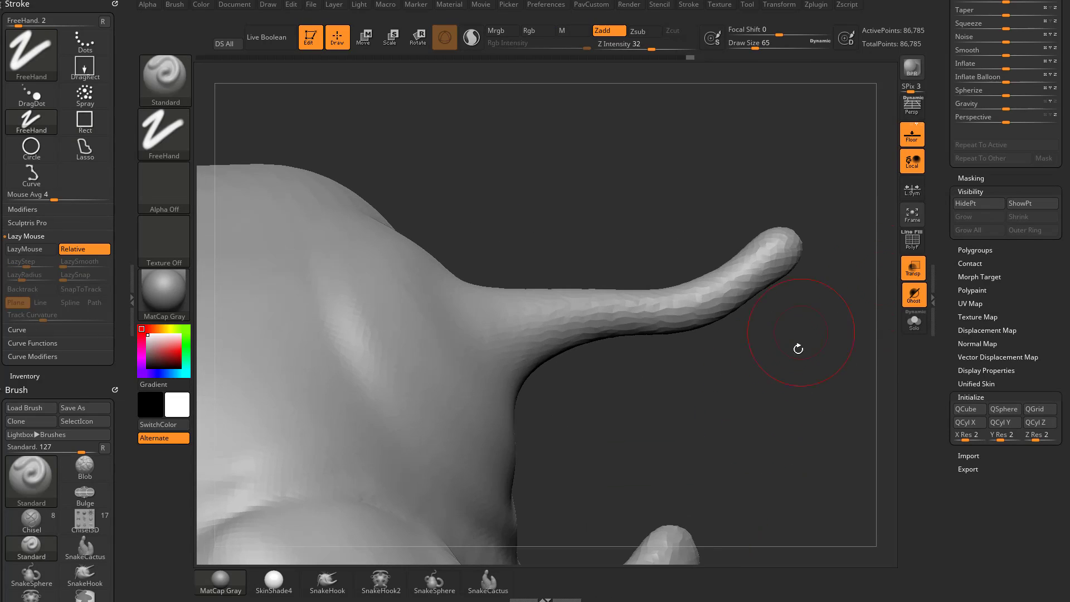
- Replace the Transp display with the PolyF wireframe and reduce the draw size to 13
{"action": "left_click", "coordinate": [919, 266]}
{"action": "left_click", "coordinate": [913, 240]}
{"action": "mouse_move", "coordinate": [681, 438]}
{"action": "left_mouse_down", "text": "alt"}
{"action": "mouse_move", "coordinate": [776, 342]}
{"action": "mouse_move", "coordinate": [768, 363]}
{"action": "left_mouse_up", "text": "alt"}
{"action": "key", "text": "s"}
{"action": "left_click_drag", "start_coordinate": [768, 363], "coordinate": [753, 363]}
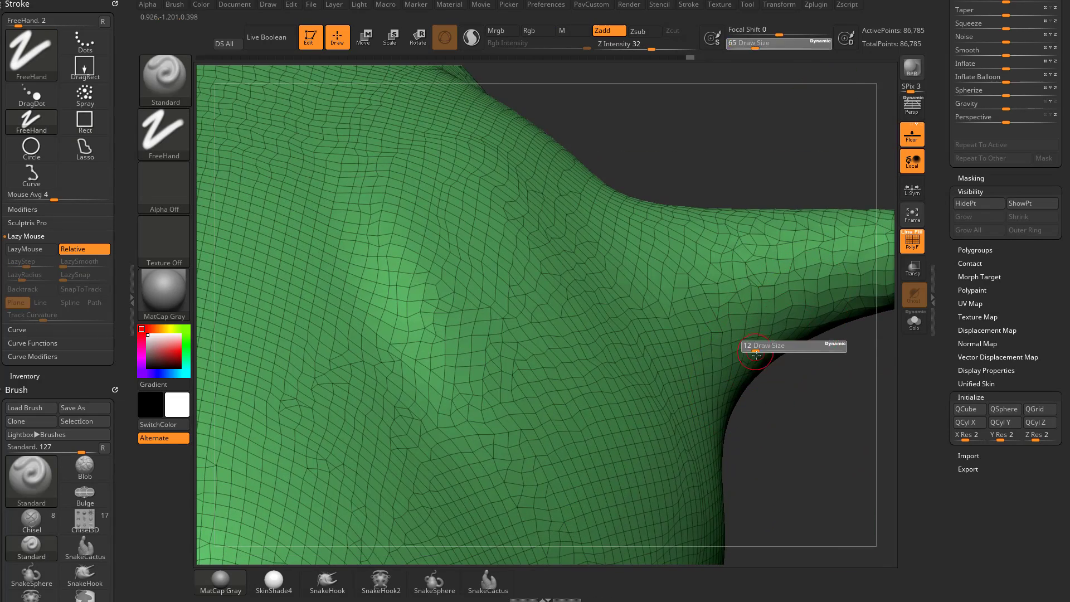
- Hide polygon loops on the forehead by picking mesh edges with the SelectLasso brush, restoring the full mesh after each one
{"action": "left_click_drag", "start_coordinate": [844, 379], "coordinate": [885, 204], "text": "alt"}
{"action": "key", "text": "ctrl+shift"}
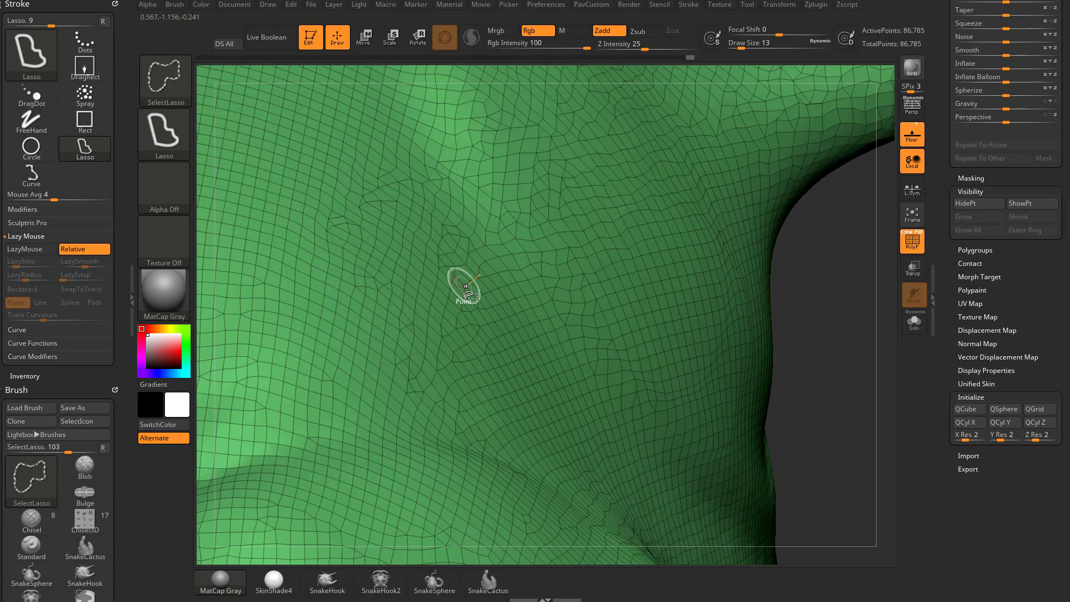
{"action": "left_click", "coordinate": [462, 281], "text": "ctrl+shift"}
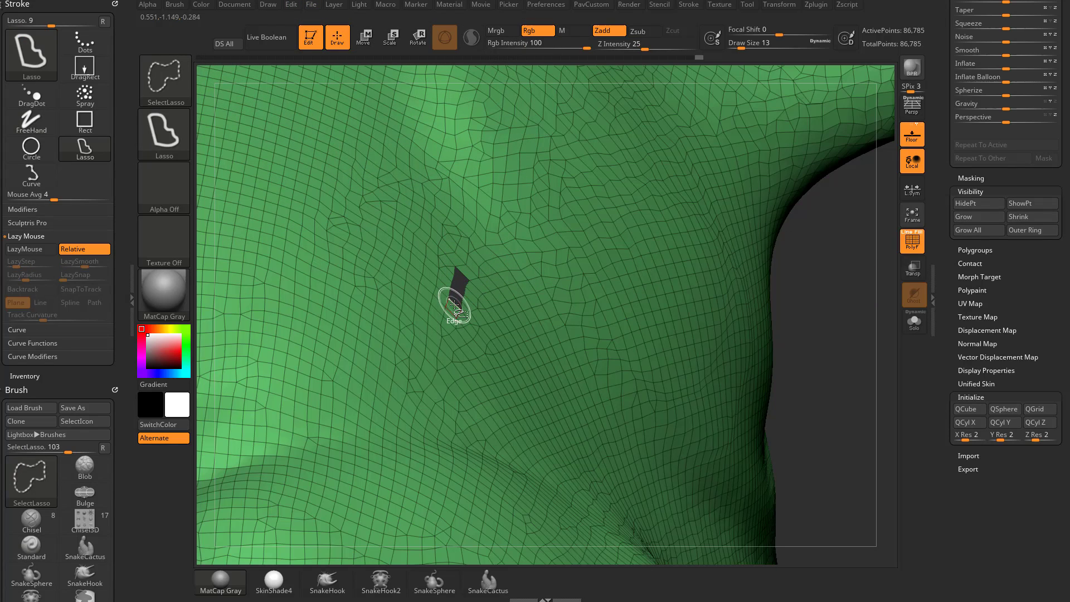
{"action": "left_click", "coordinate": [798, 278], "text": "ctrl+shift"}
{"action": "left_click", "coordinate": [427, 290], "text": "ctrl+shift"}
{"action": "left_click", "coordinate": [803, 274], "text": "ctrl+shift"}
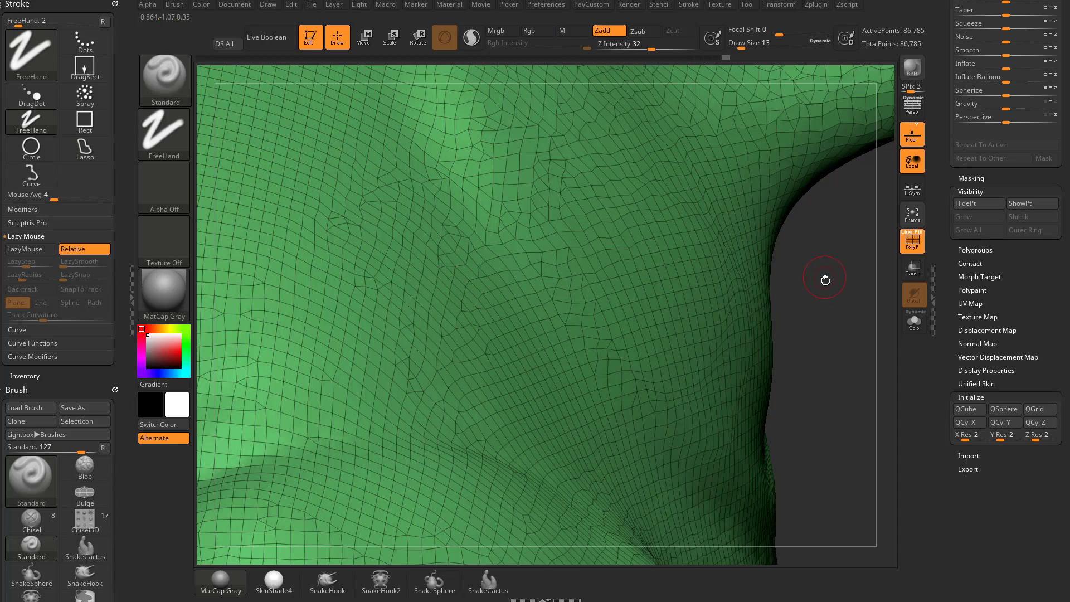
- Make SelectRect the active selection brush in place of SelectLasso
{"action": "mouse_move", "coordinate": [827, 280]}
{"action": "left_mouse_down", "text": "alt"}
{"action": "mouse_move", "coordinate": [688, 174]}
{"action": "mouse_move", "coordinate": [735, 207]}
{"action": "left_mouse_up", "text": "alt"}
{"action": "left_click", "coordinate": [173, 92], "text": "ctrl+shift"}
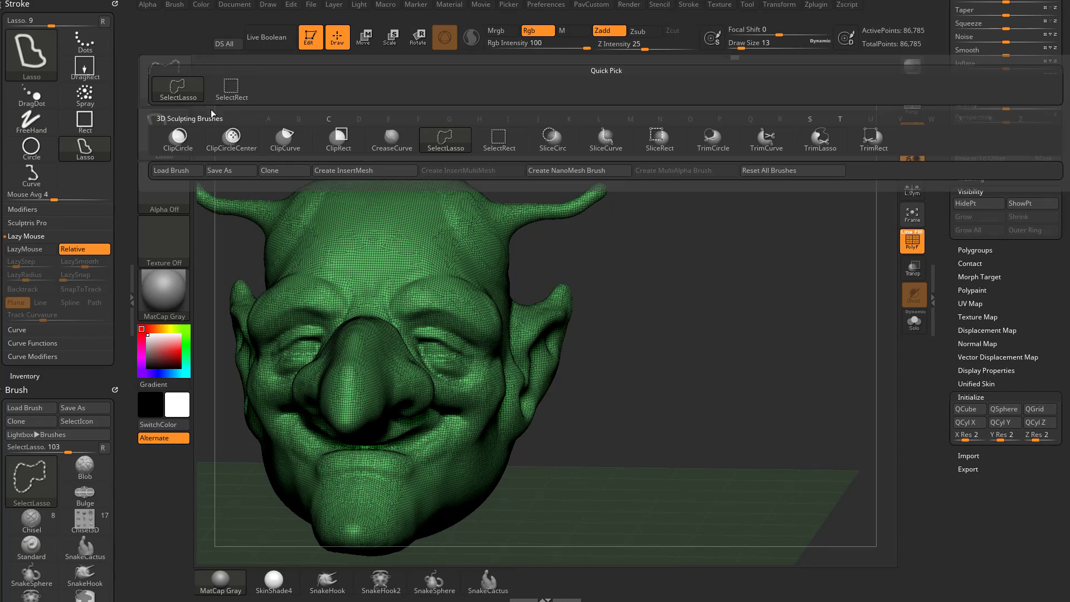
{"action": "left_click", "coordinate": [245, 103], "text": "ctrl+shift"}
- Increase the Standard brush's draw size to 56 with the whole head in a three-quarter view
{"action": "left_click_drag", "start_coordinate": [714, 246], "coordinate": [655, 265]}
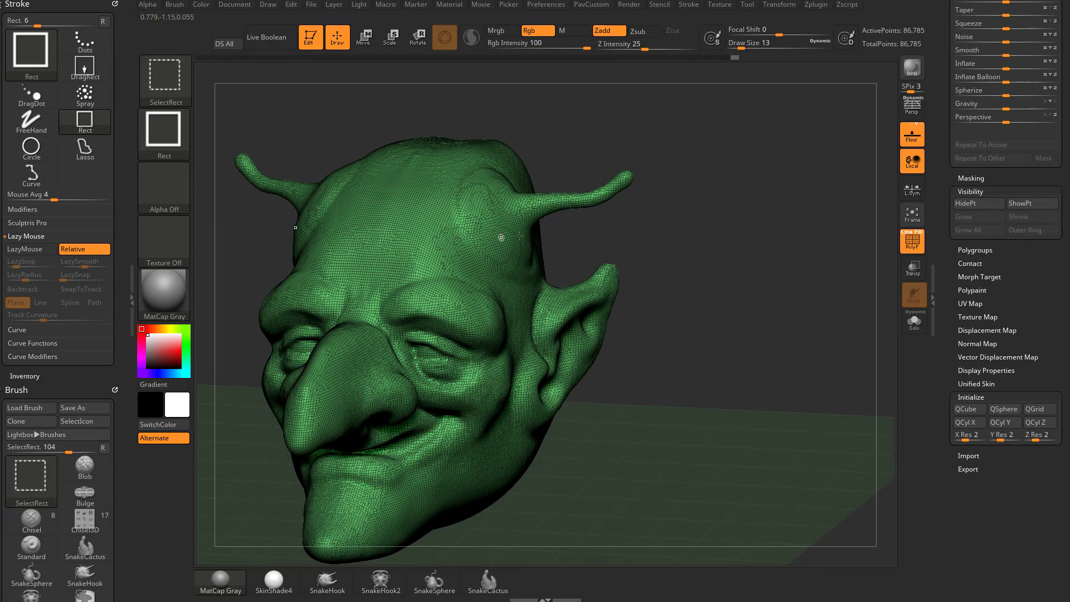
{"action": "mouse_move", "coordinate": [698, 229]}
{"action": "left_mouse_down"}
{"action": "mouse_move", "coordinate": [753, 220]}
{"action": "mouse_move", "coordinate": [666, 247]}
{"action": "left_mouse_up"}
{"action": "key", "text": "s"}
{"action": "key", "text": "s"}
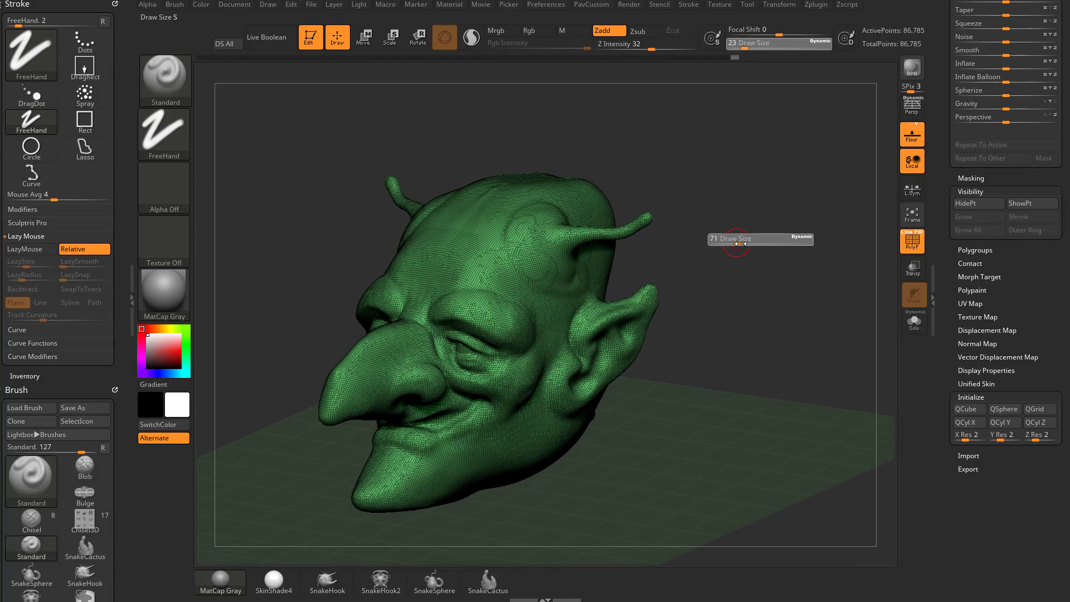
{"action": "left_click", "coordinate": [736, 243]}
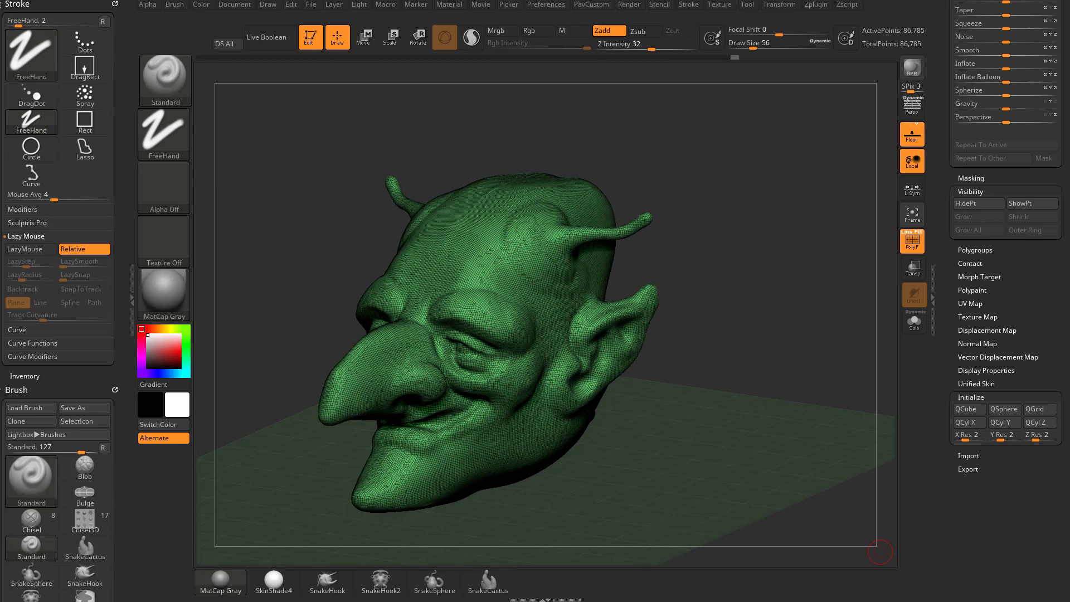